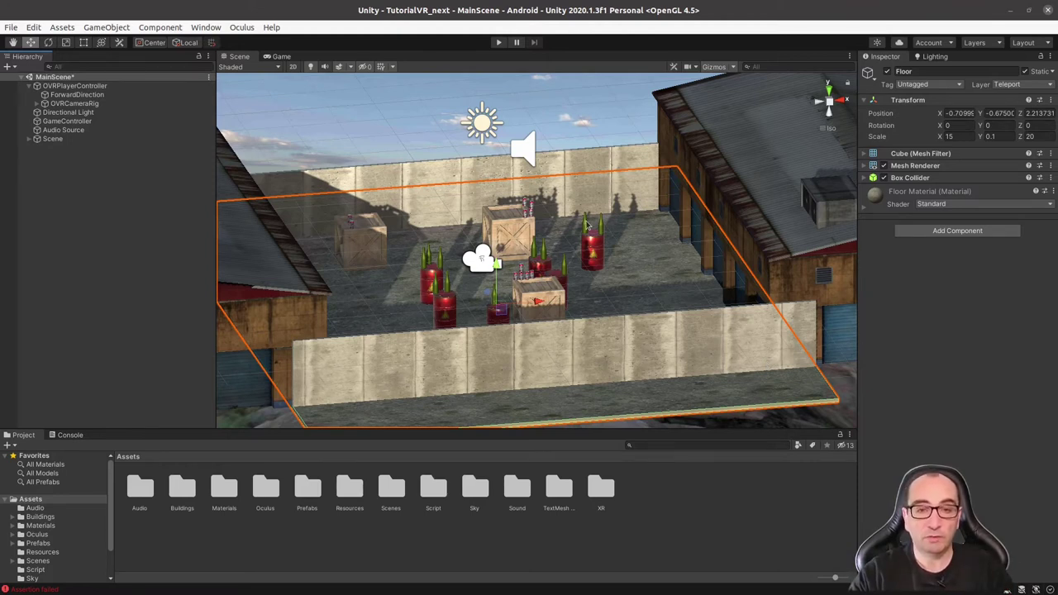
Select OVRPlayerController to view its components and collapse its child objects in the Hierarchy.
scroll(522, 262, up, 2)
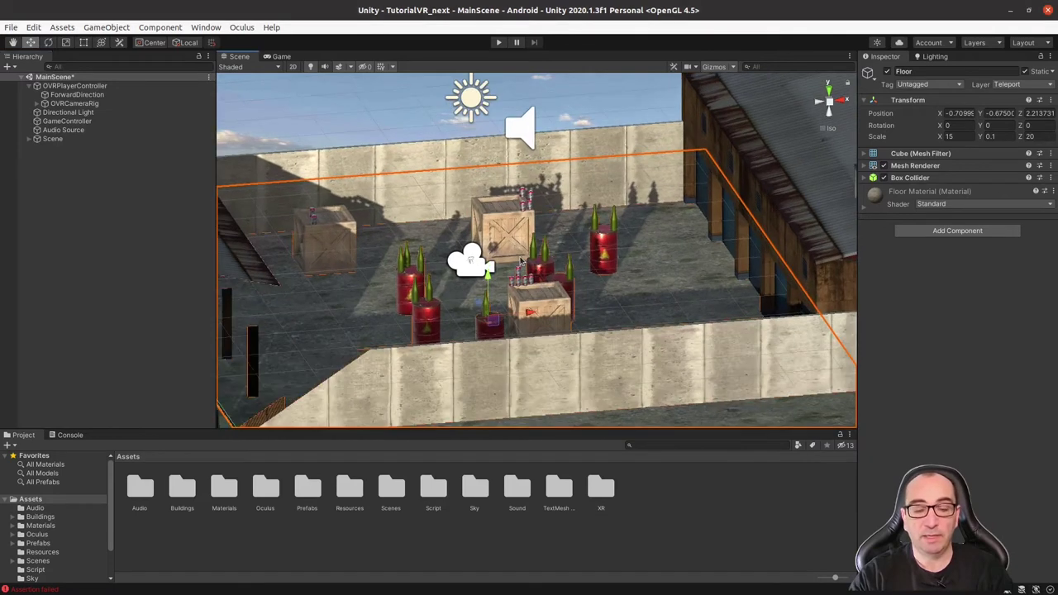
scroll(650, 263, up, 2)
scroll(651, 260, down, 1)
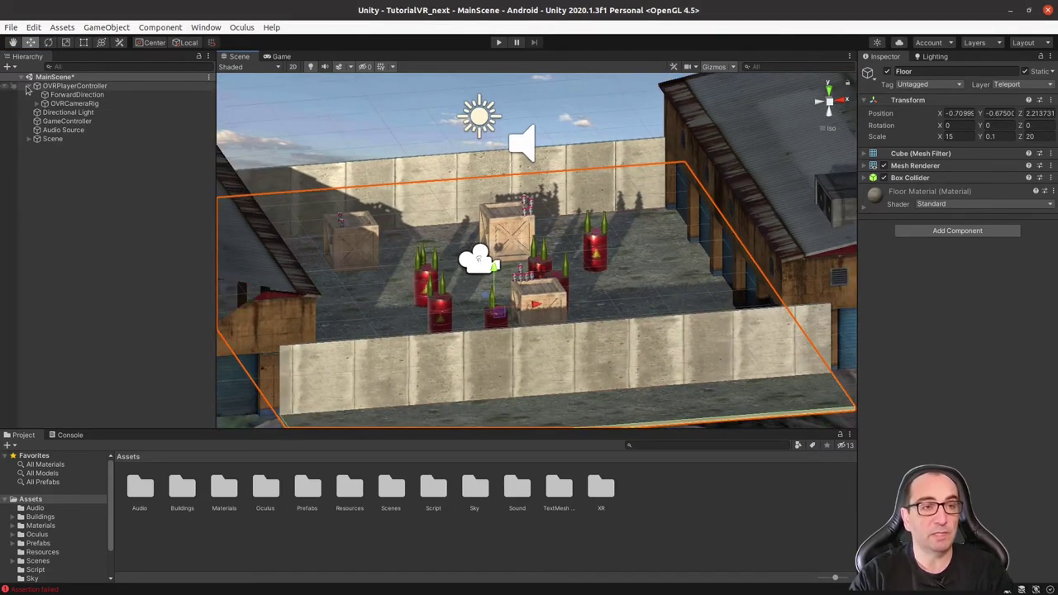
click(78, 86)
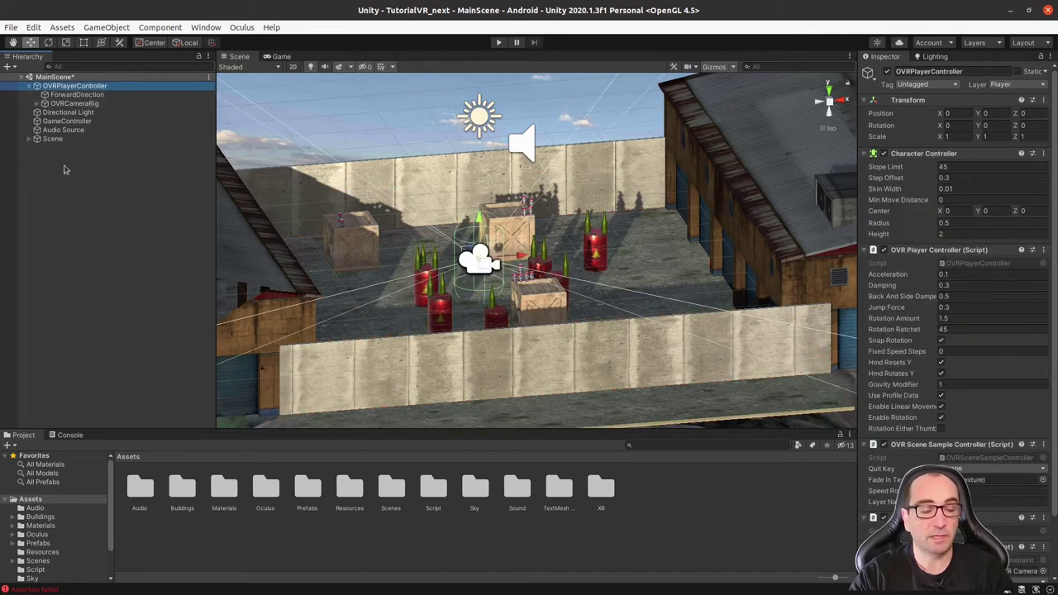
click(29, 87)
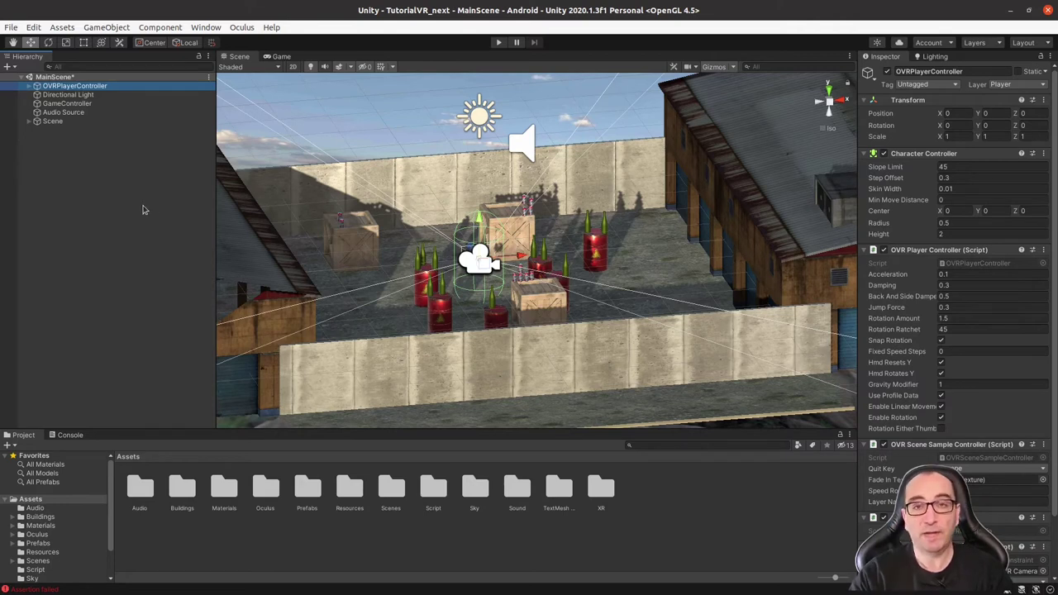
Add a UI Button to the scene, creating a Canvas and EventSystem with it.
right_click(76, 171)
mouse_move(120, 385)
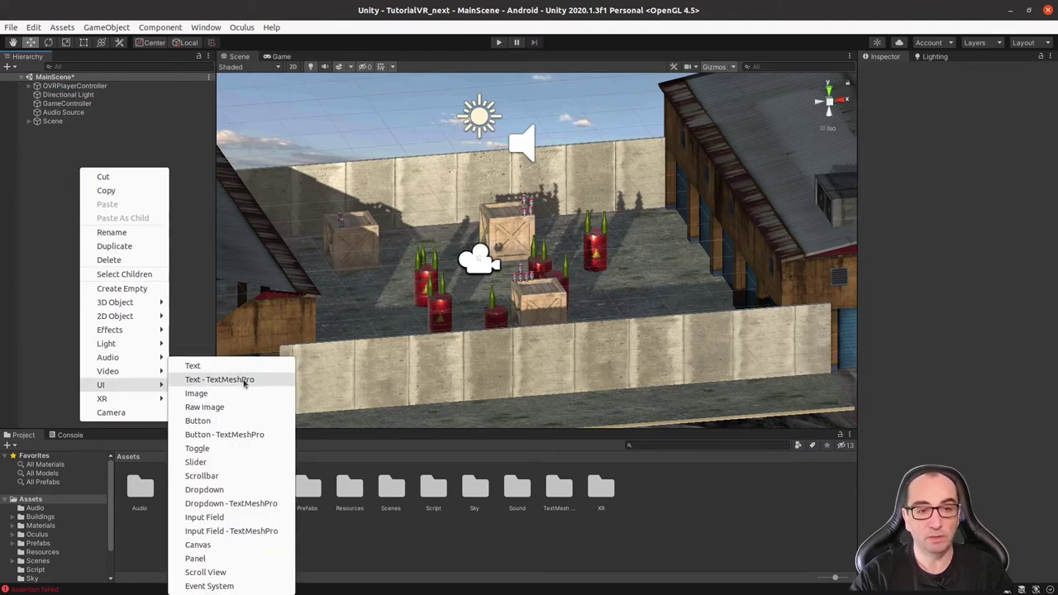
click(235, 436)
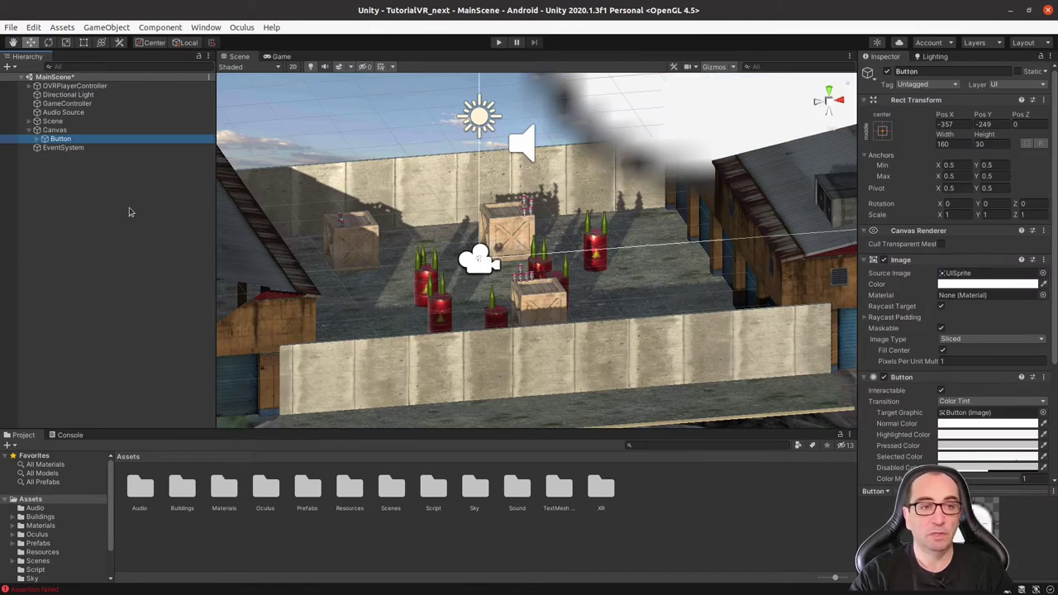
Select the Canvas, frame it in the Scene view, and widen the Inspector.
click(55, 130)
key(f)
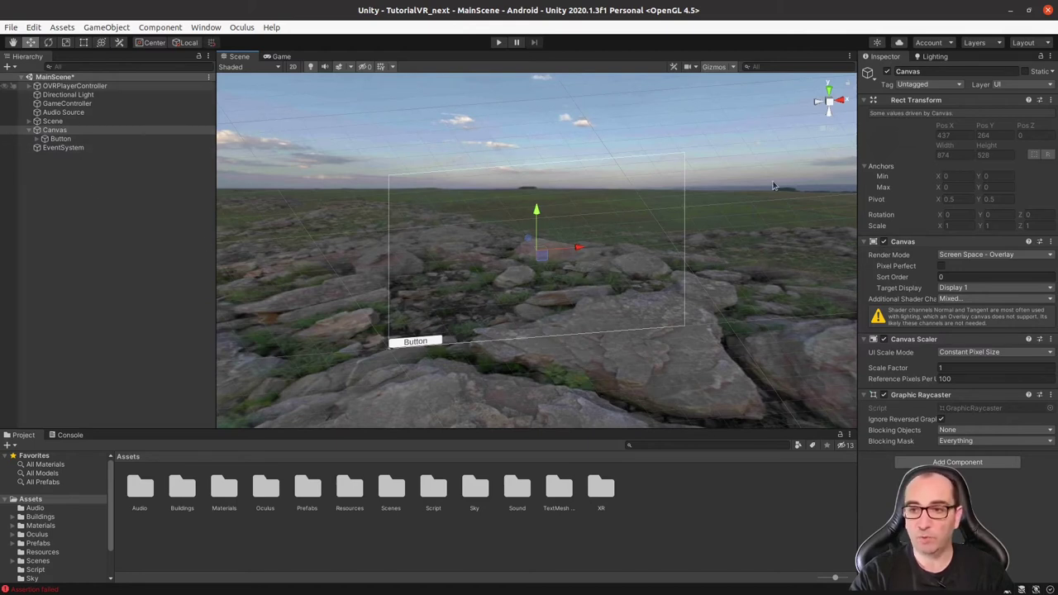
drag(855, 201, 774, 201)
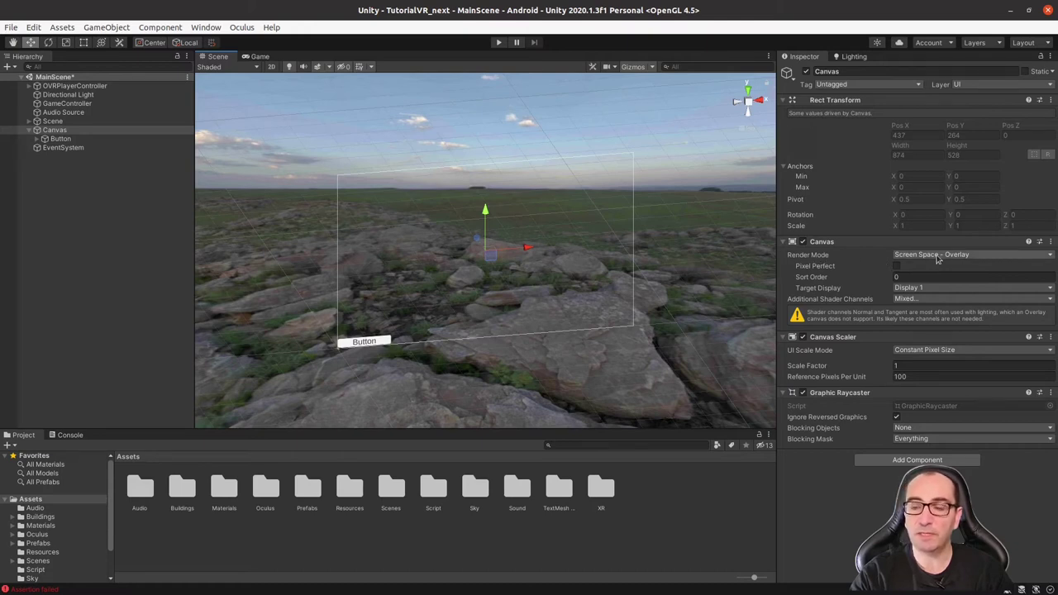
Change the Canvas Render Mode from Screen Space - Overlay to World Space.
click(1006, 255)
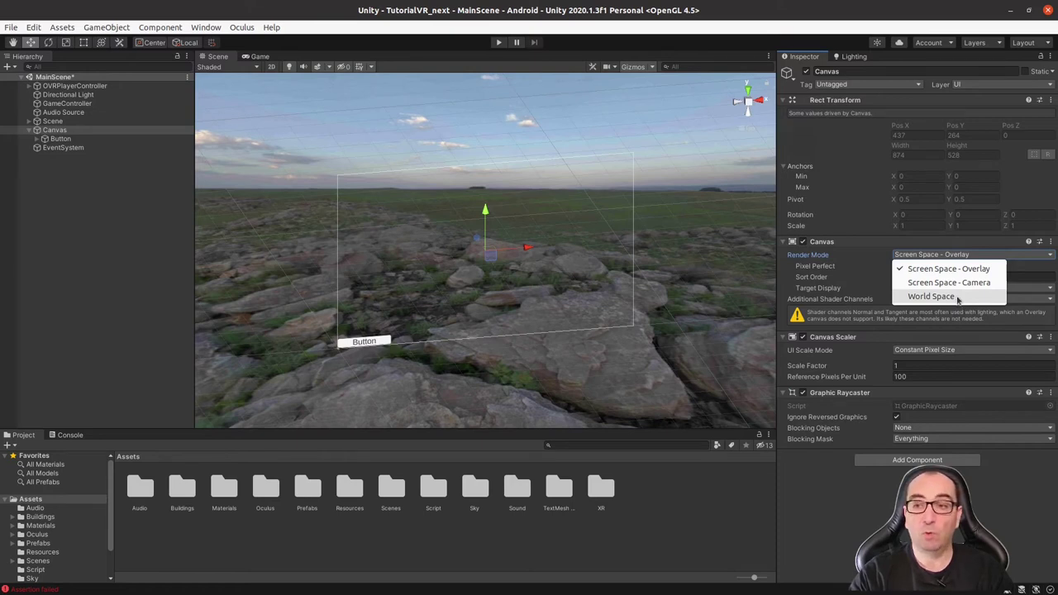
click(931, 296)
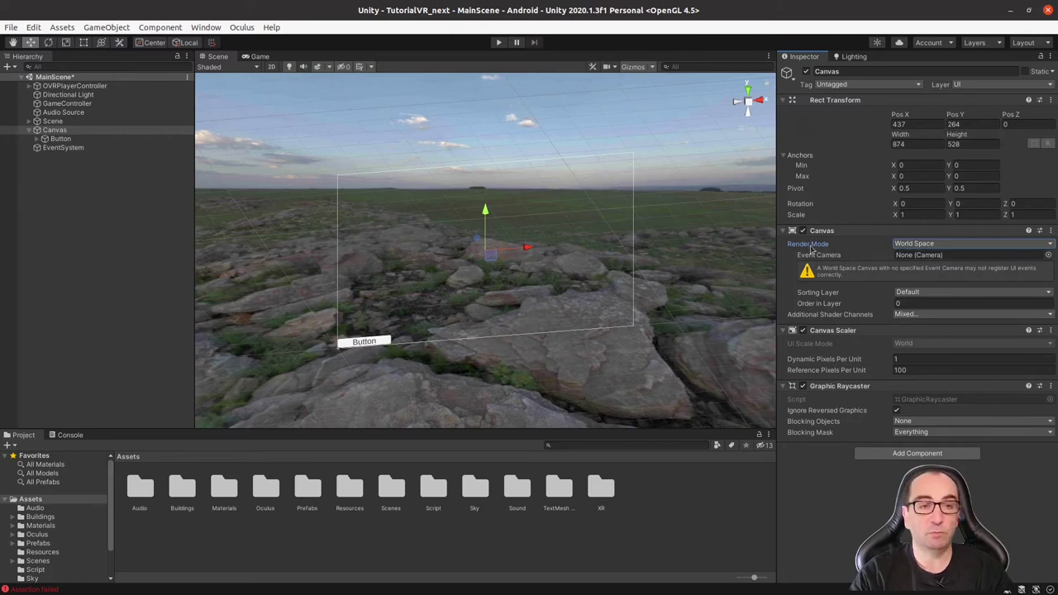
Expand OVRCameraRig > TrackingSpace and assign CenterEyeAnchor as the Canvas's Event Camera.
click(29, 86)
click(36, 103)
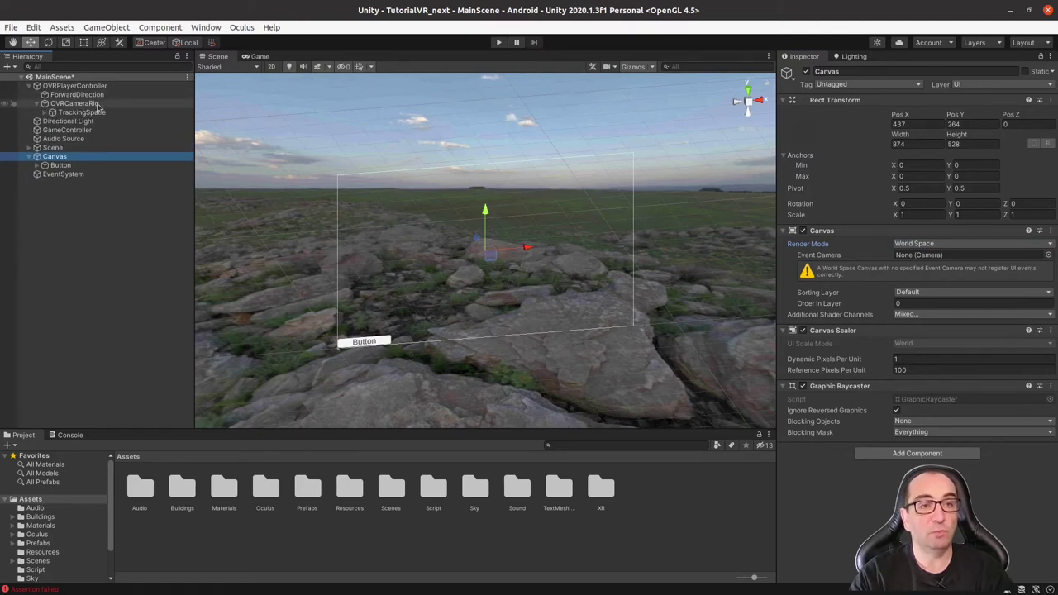
click(44, 113)
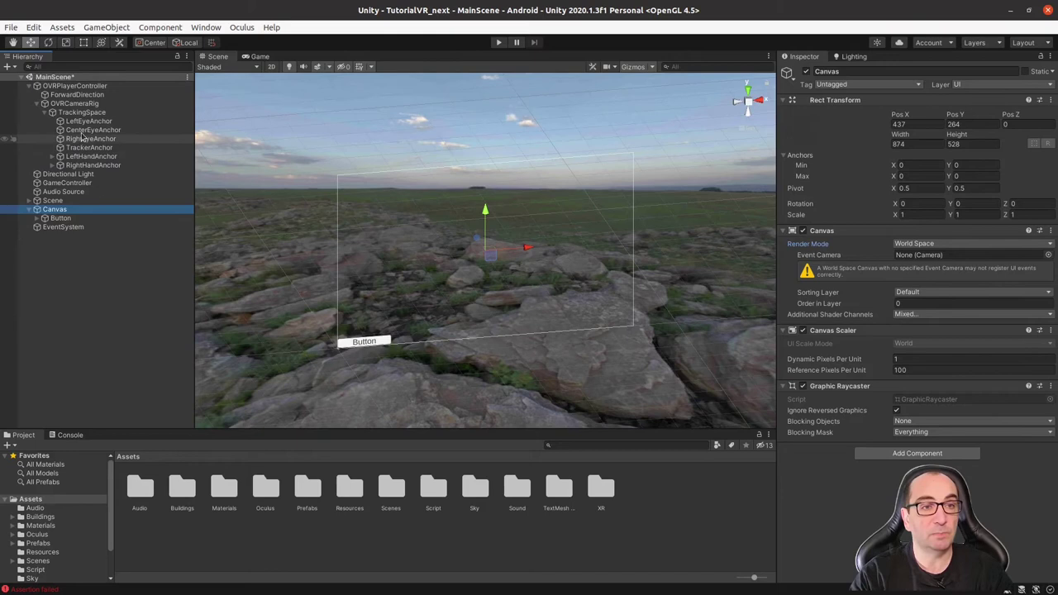
drag(97, 133, 937, 256)
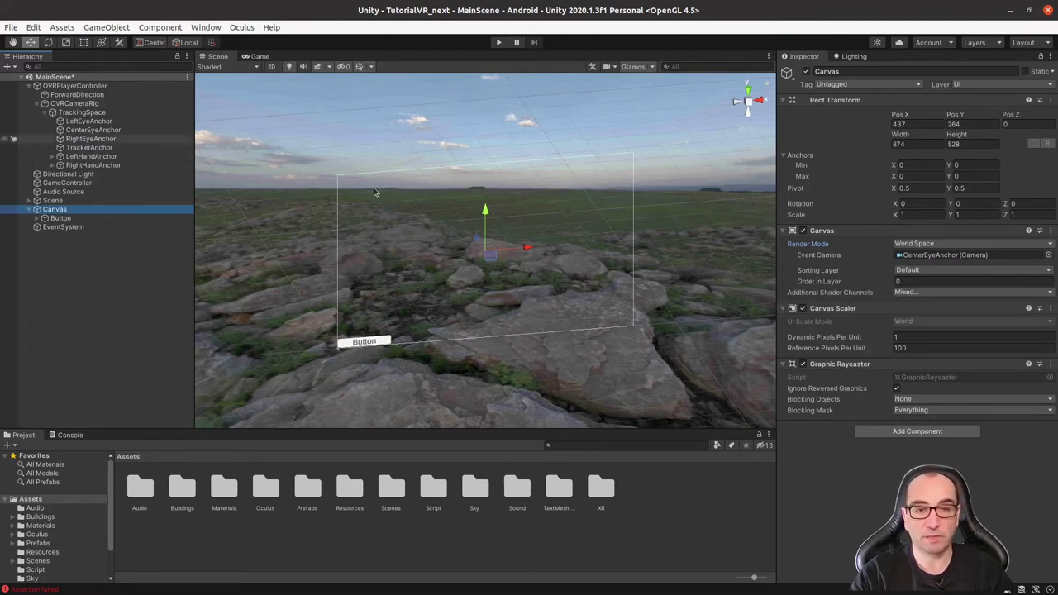
Move the Button up toward the Canvas centre, then reselect the Canvas.
click(62, 218)
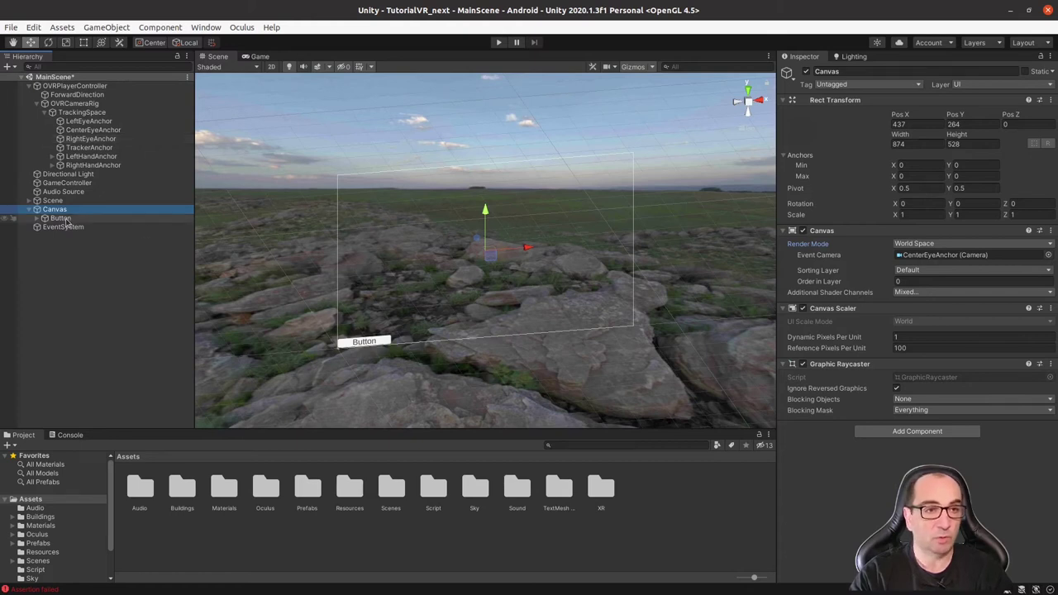
mouse_move(404, 340)
mouse_down()
mouse_move(406, 282)
mouse_move(456, 277)
mouse_up()
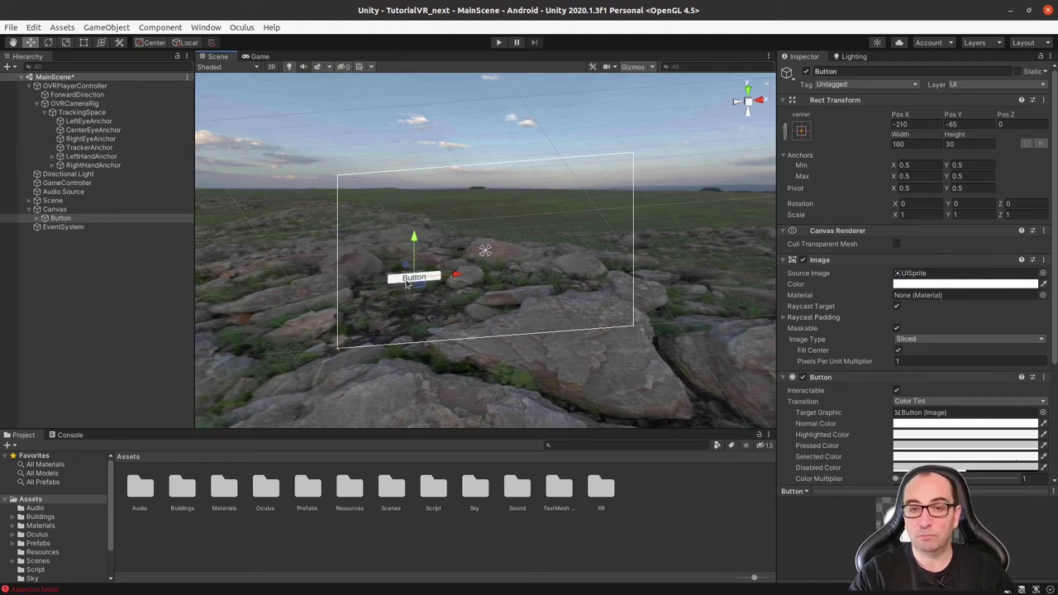
click(83, 209)
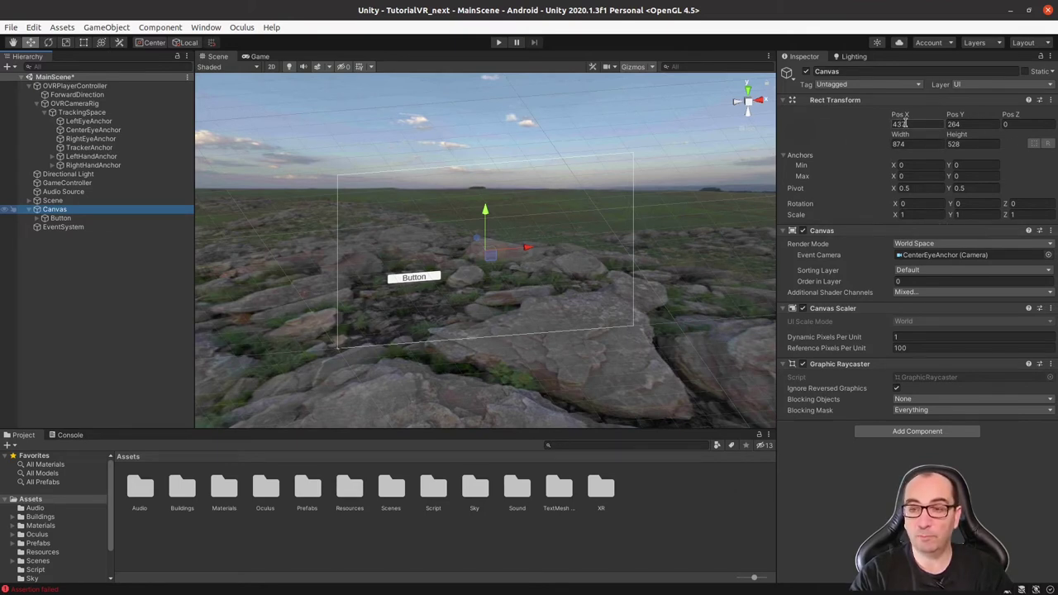
Set the Canvas scale to 0.005 on X, Y and Z.
click(908, 215)
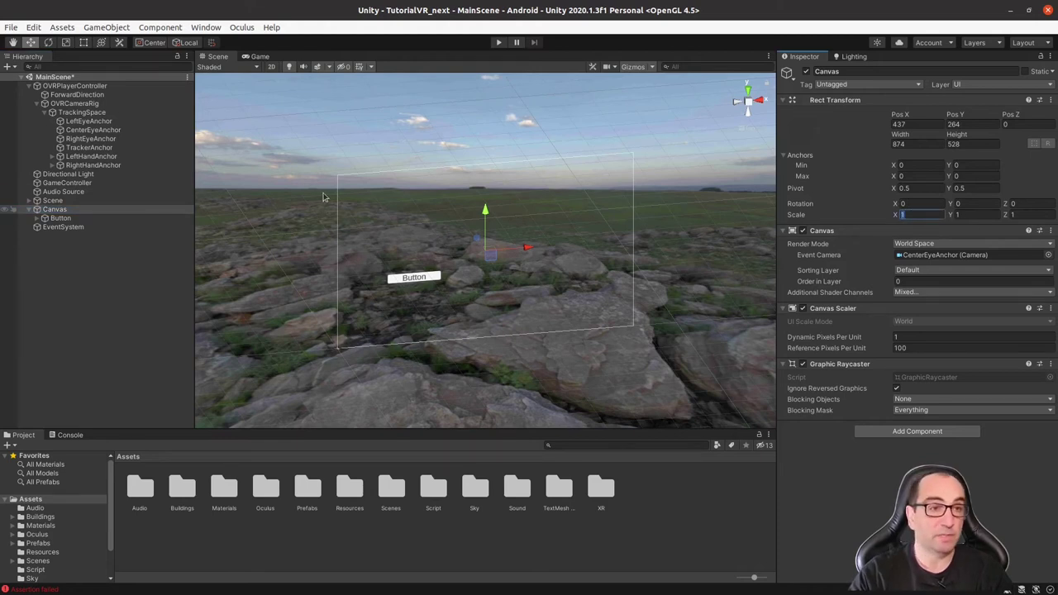
click(52, 209)
click(915, 214)
double_click(915, 213)
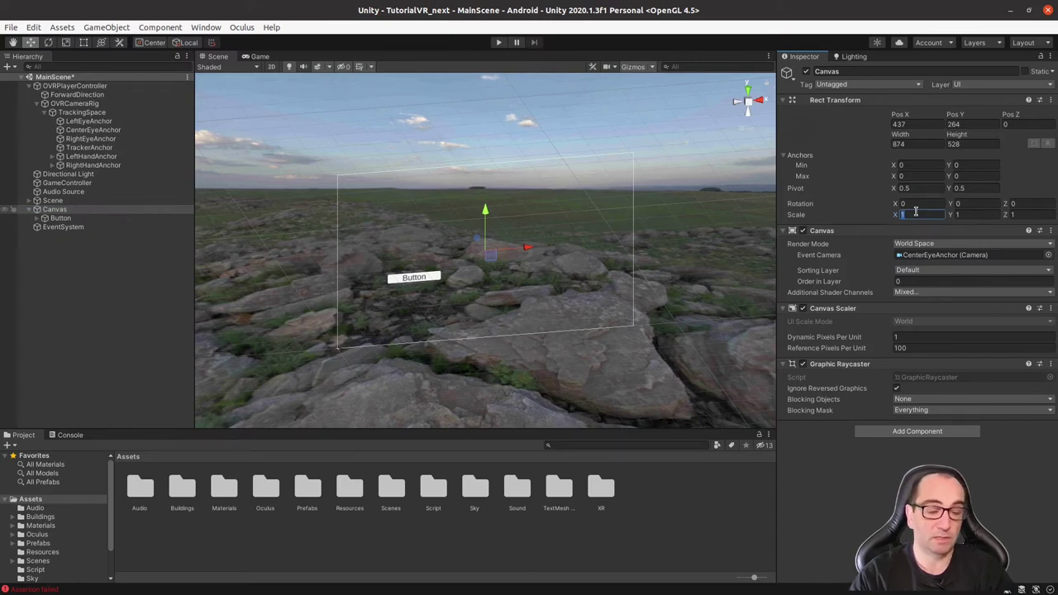
text(0.005)
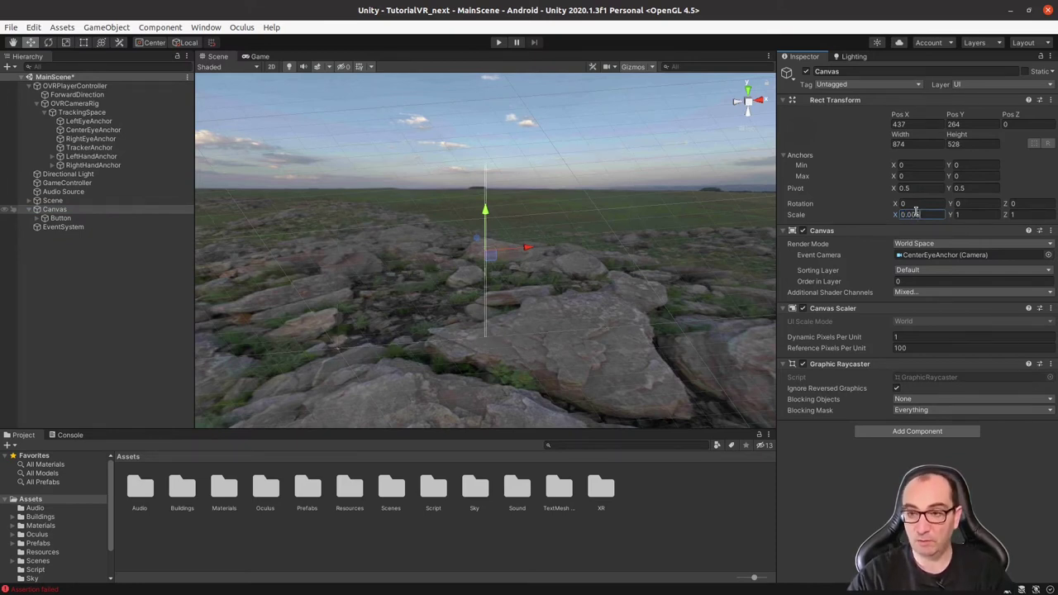
key(Tab)
text(0)
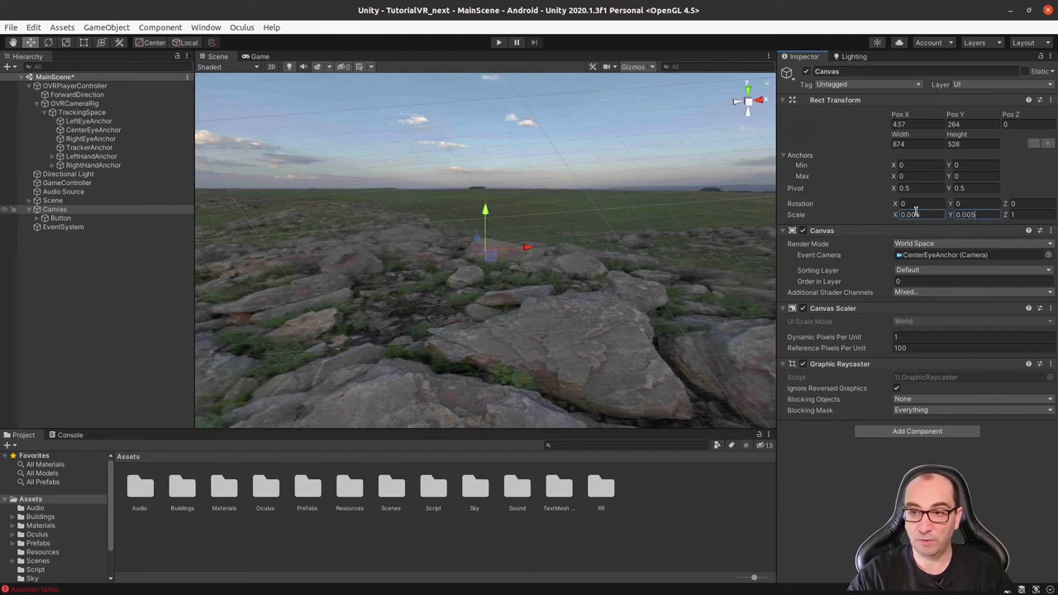
text(5)
key(Tab)
text(0.005)
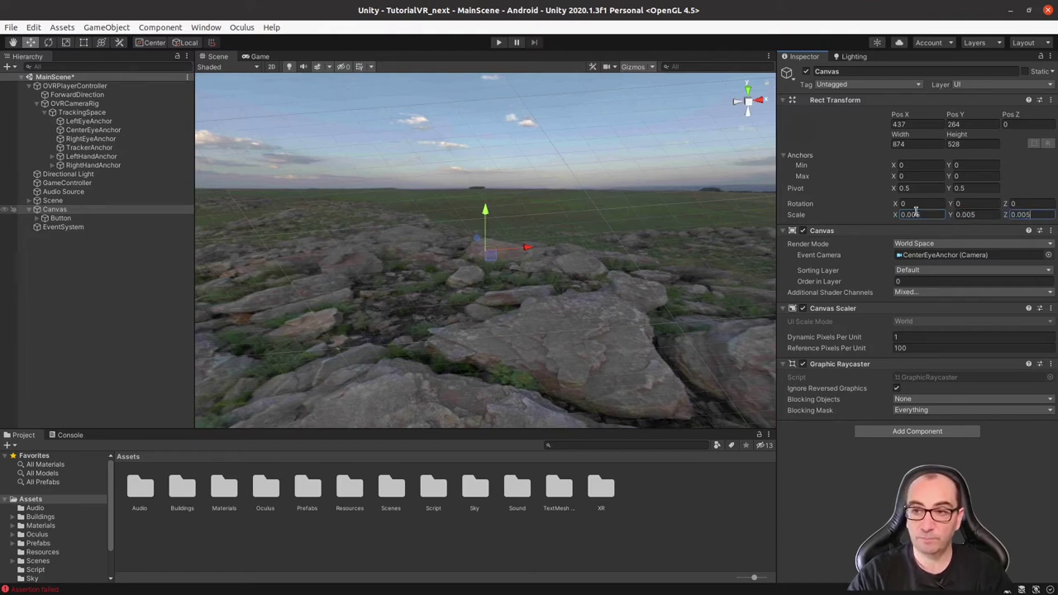
click(79, 210)
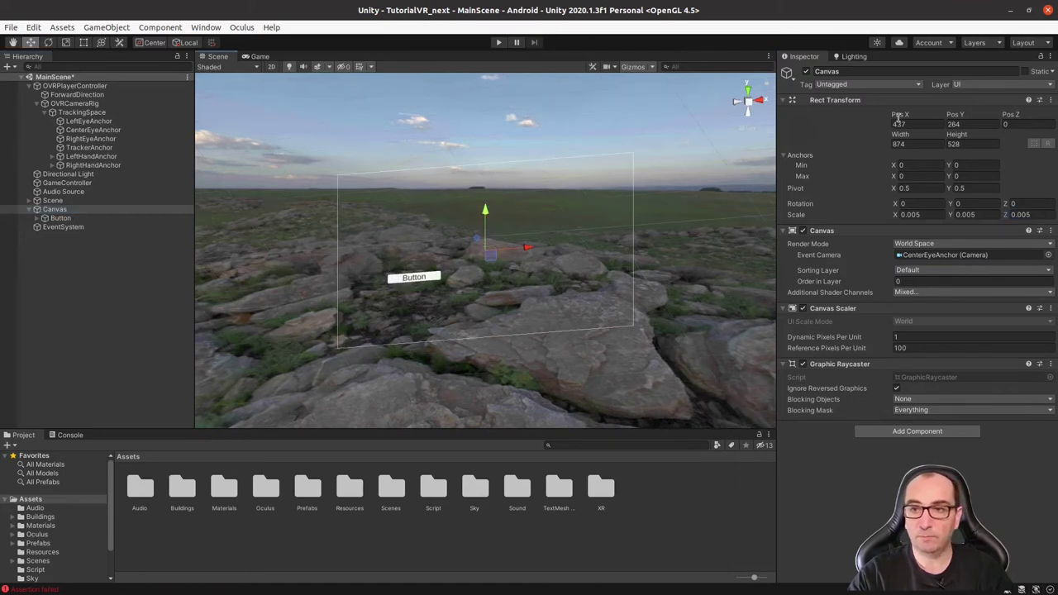
Set the Canvas position to 0, 0, 0.
click(931, 120)
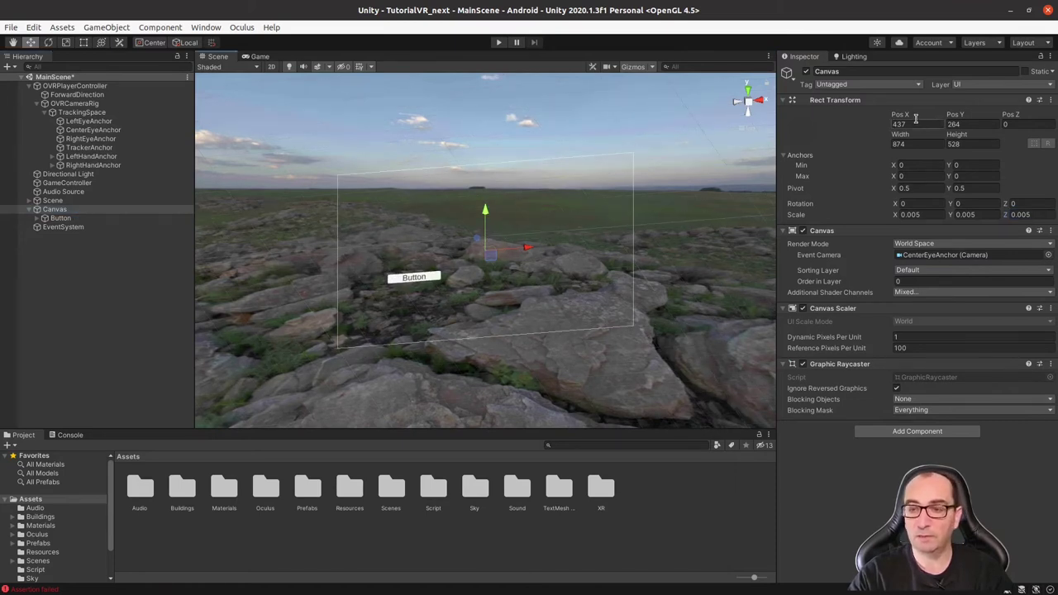
text(0)
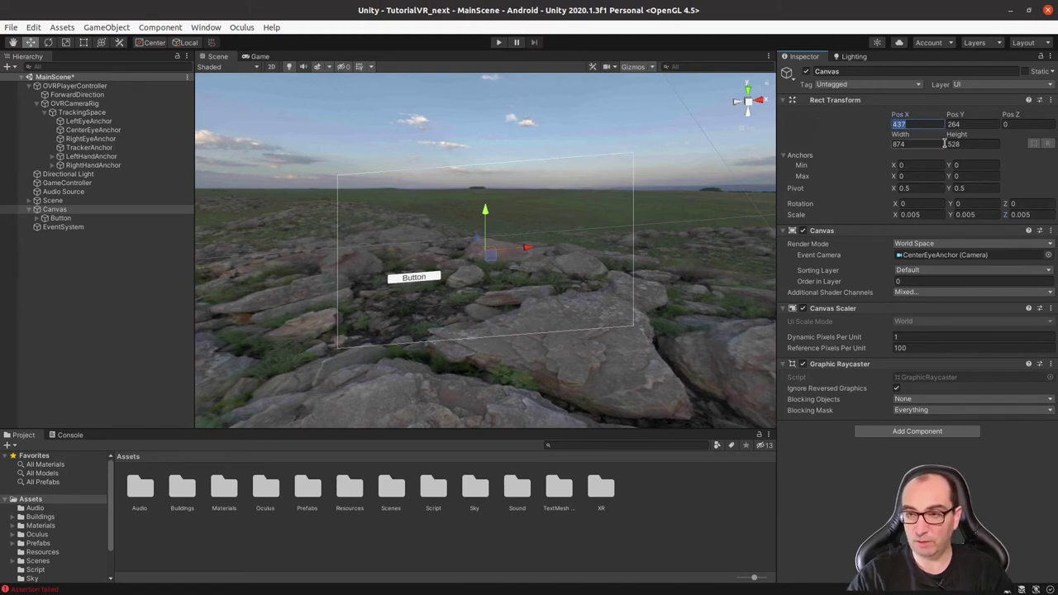
key(Tab)
text(0)
key(Tab)
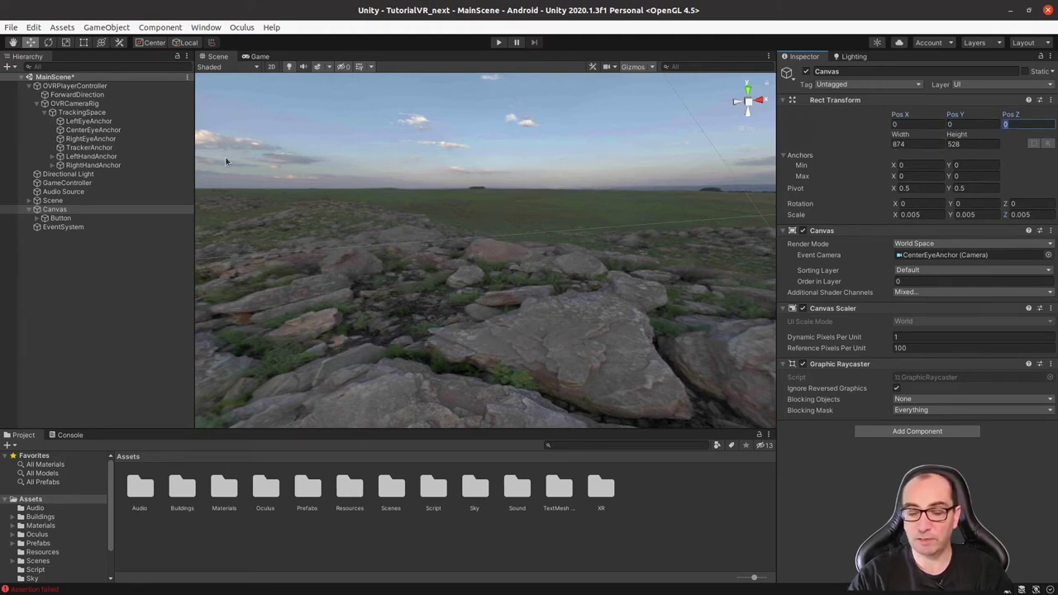
click(66, 211)
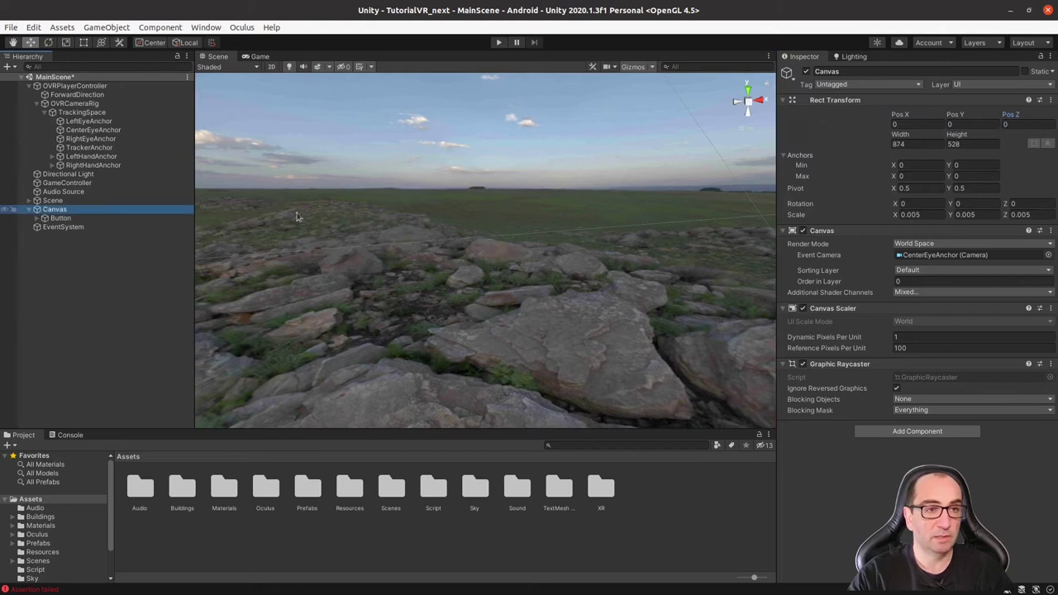
Push the Canvas back to Z 2.318 so the Button appears before the player camera.
key(f)
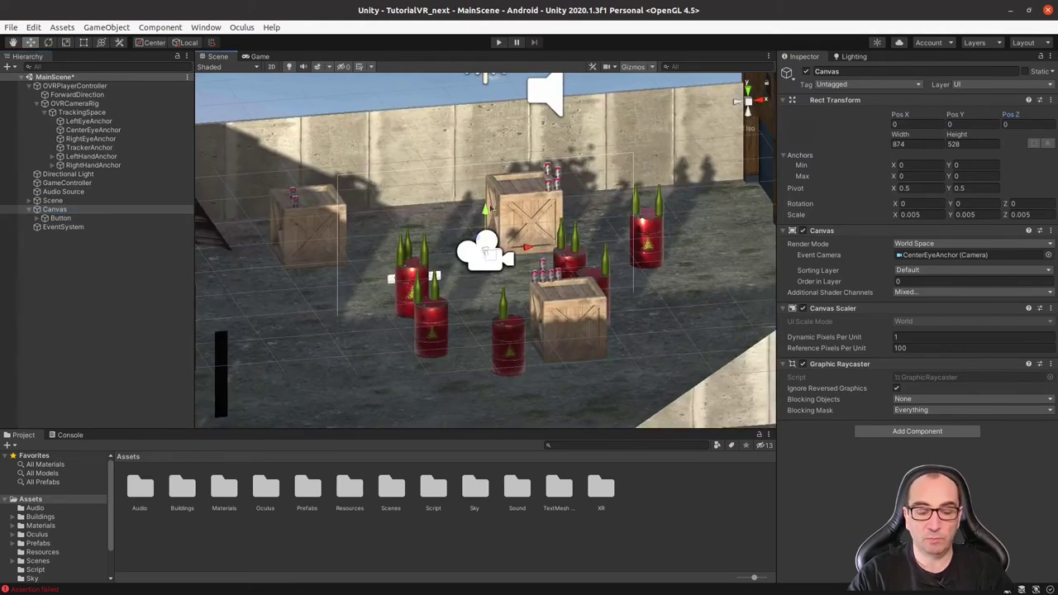
click(259, 57)
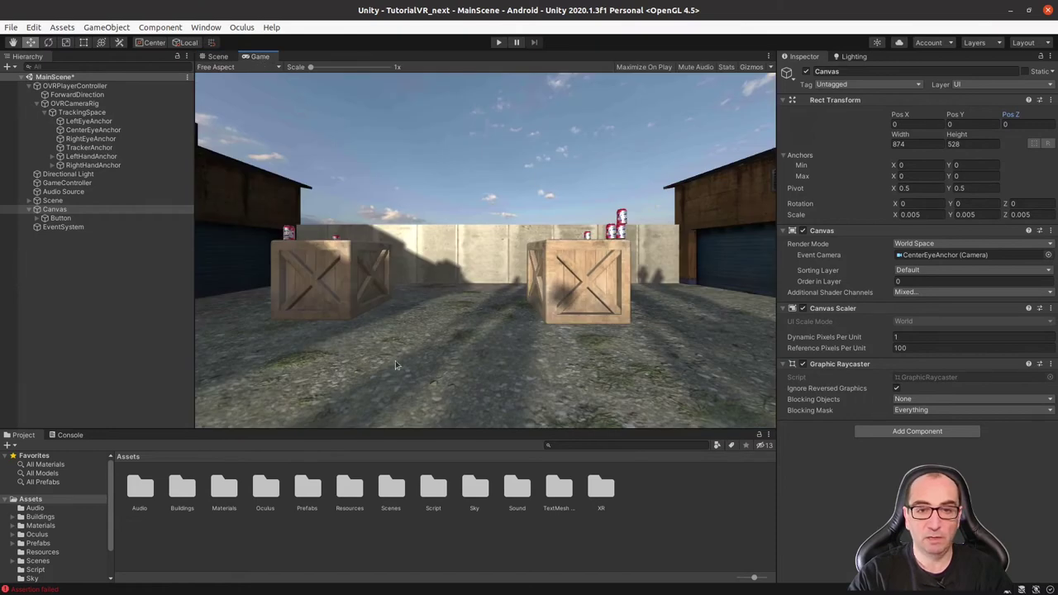
click(218, 57)
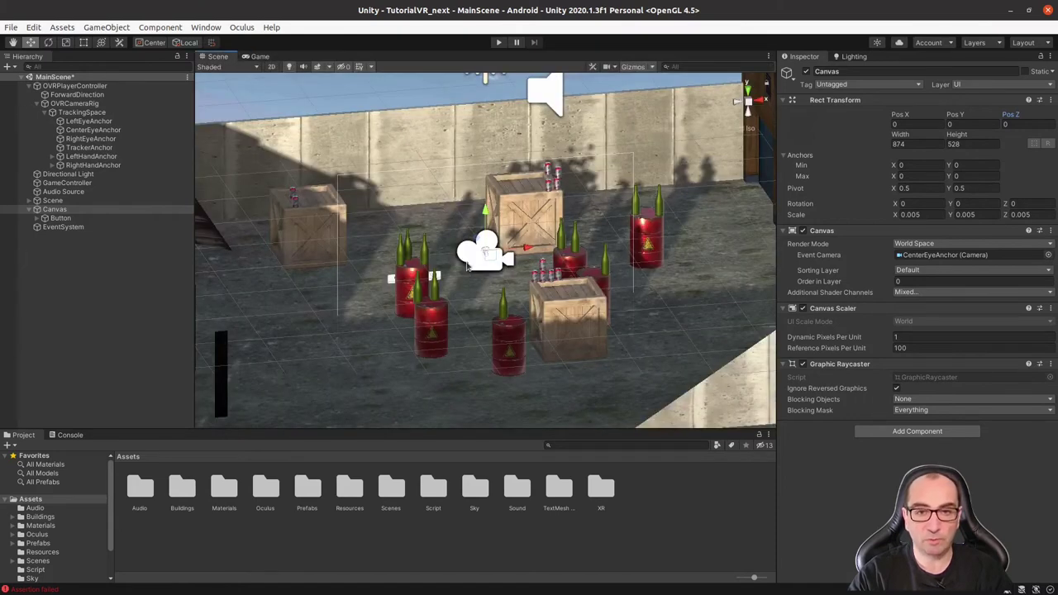
drag(480, 243, 446, 190)
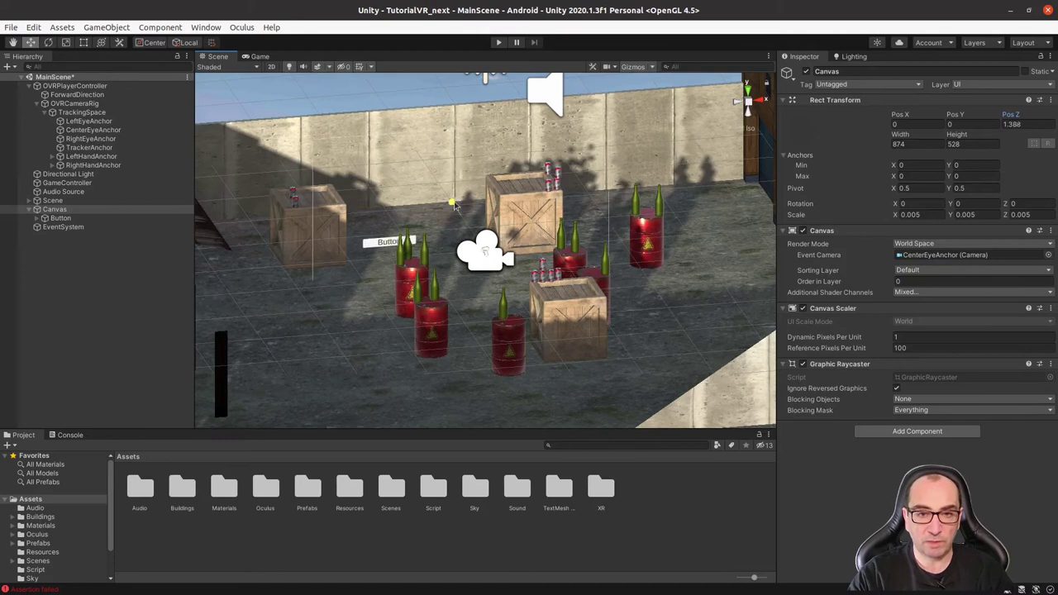
click(259, 57)
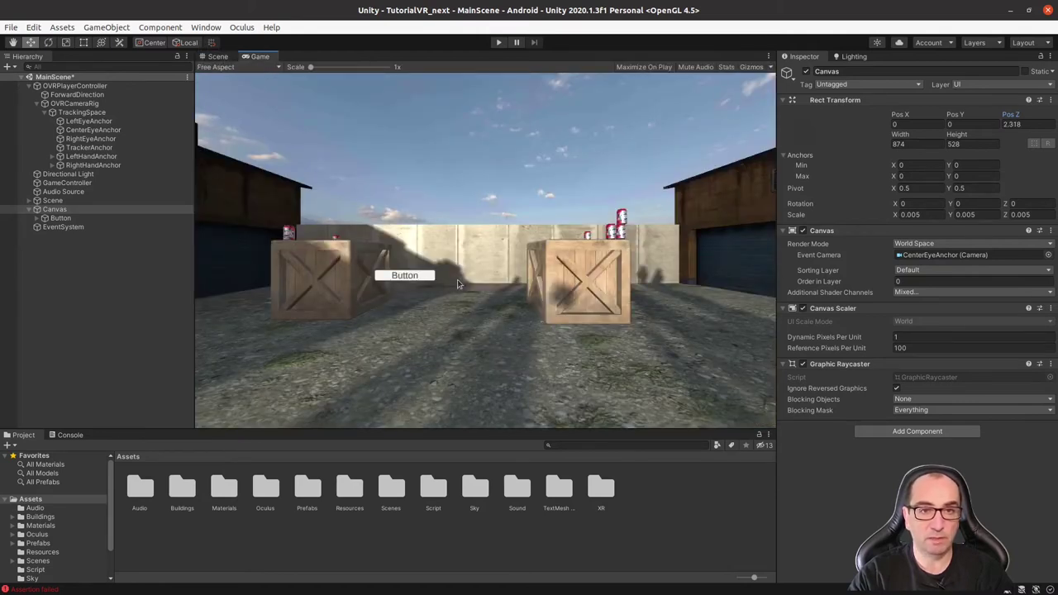
click(217, 57)
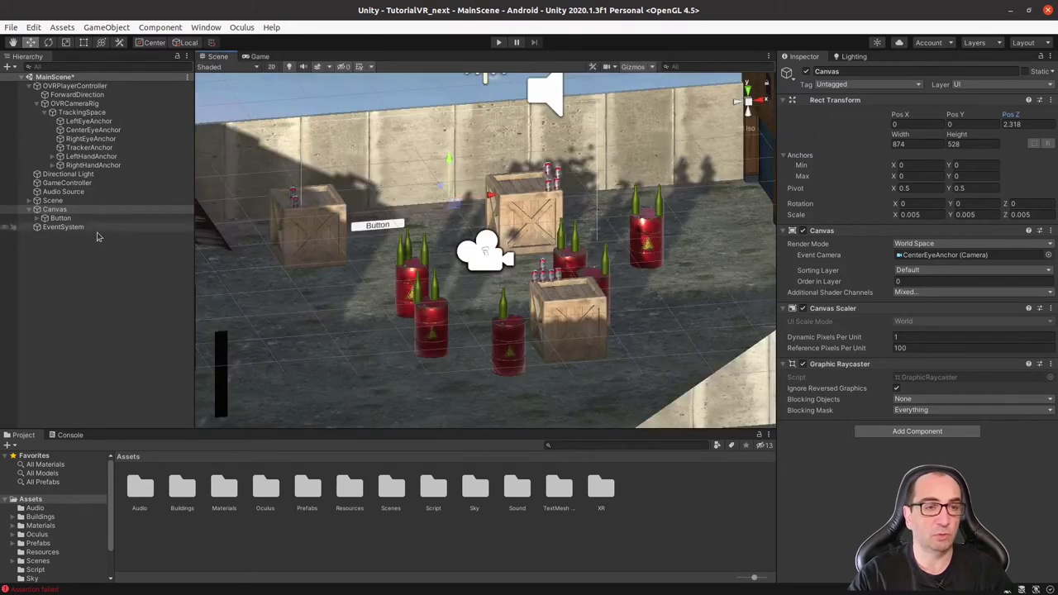
Create a Panel under the Canvas and parent the Button to it.
right_click(63, 211)
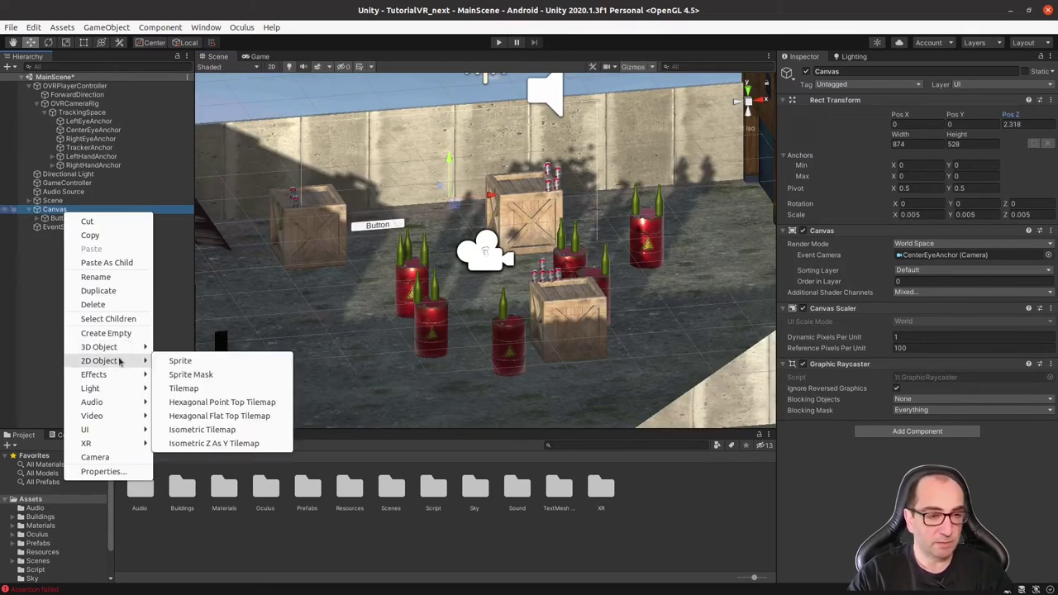
mouse_move(103, 430)
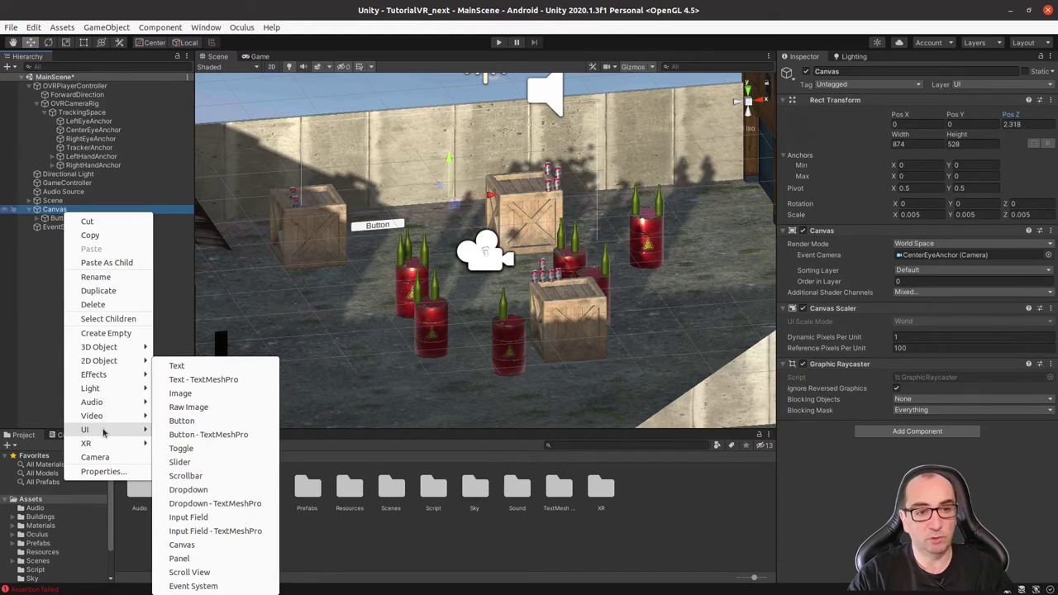
click(197, 559)
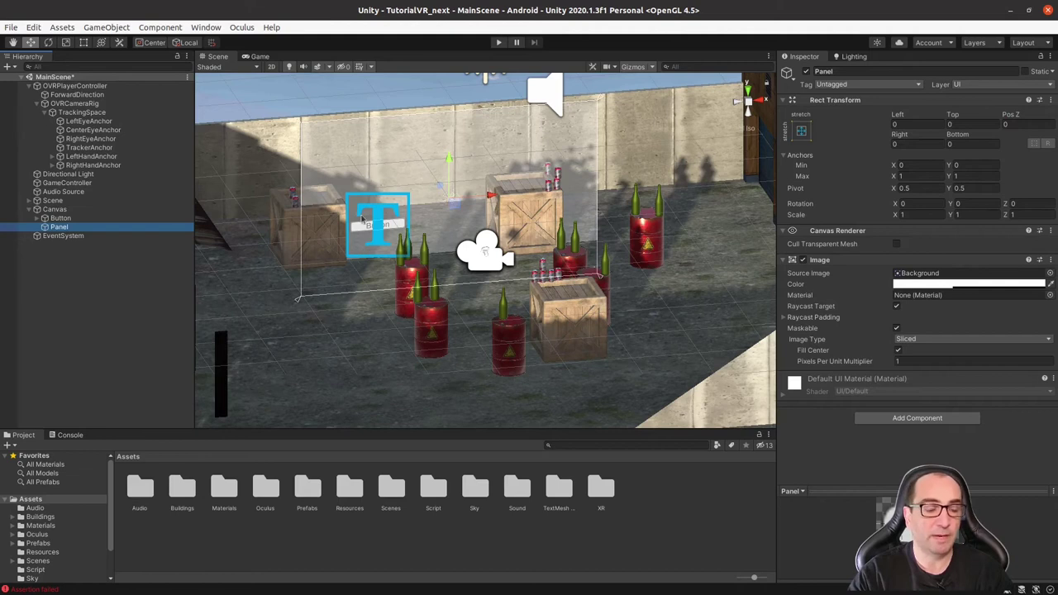
drag(61, 228, 66, 232)
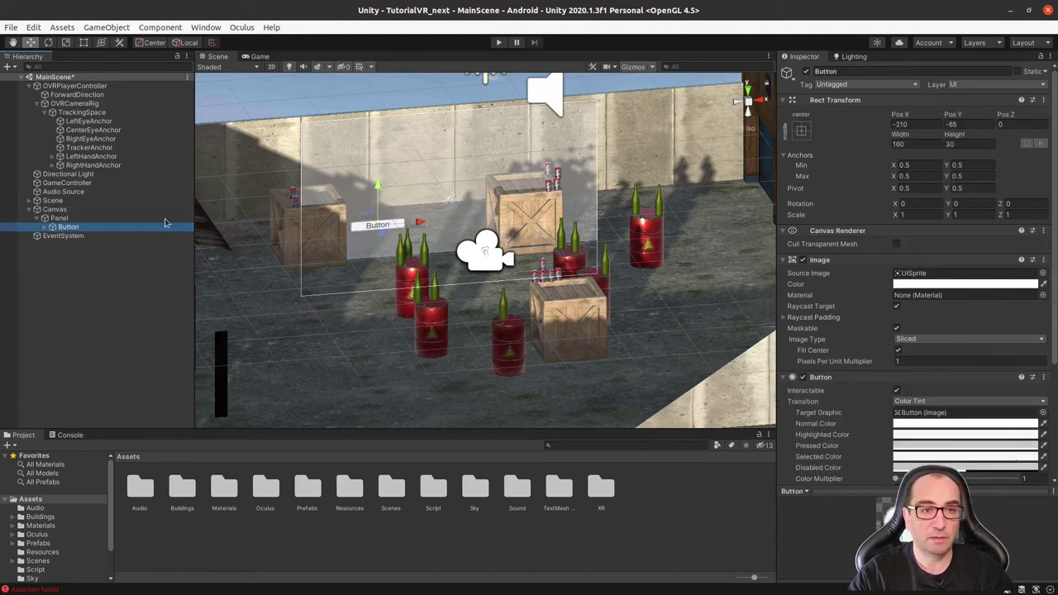
Bring the Canvas closer to Z 1.889, checking the Panel in the Game view.
click(58, 209)
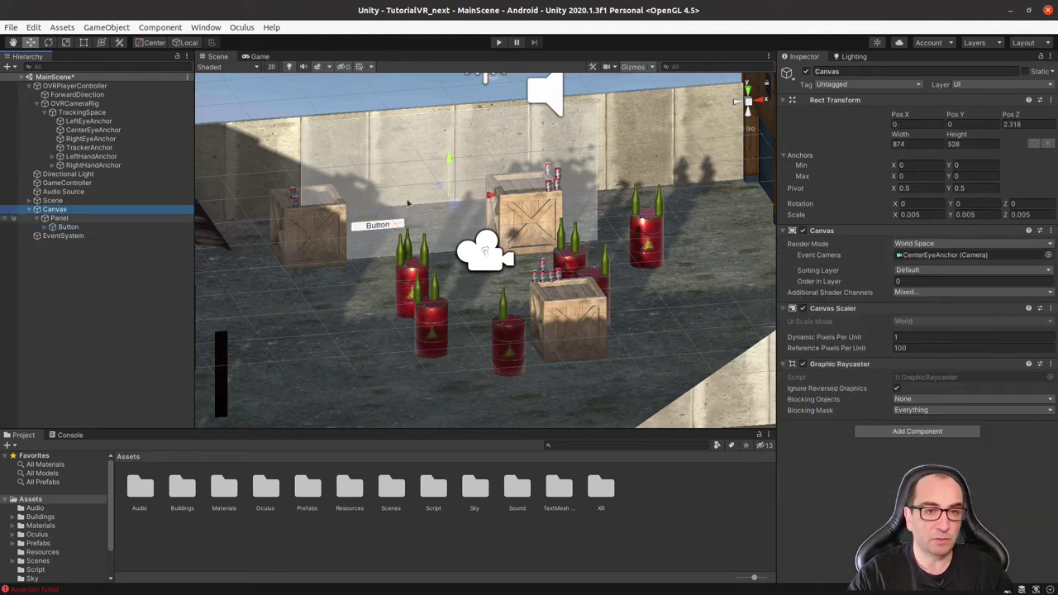
drag(437, 190, 443, 198)
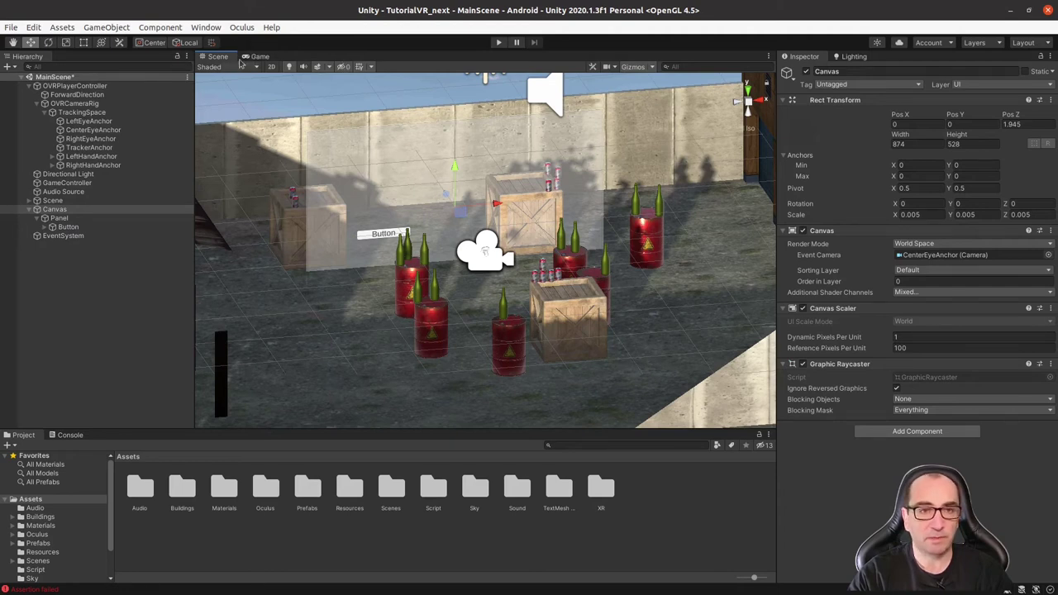
click(258, 56)
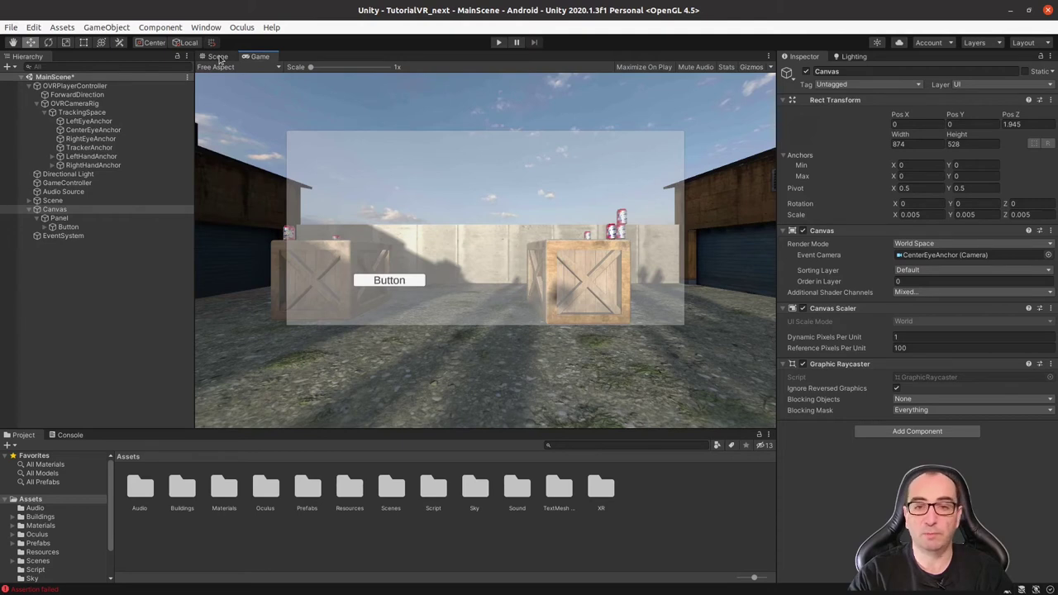
click(217, 56)
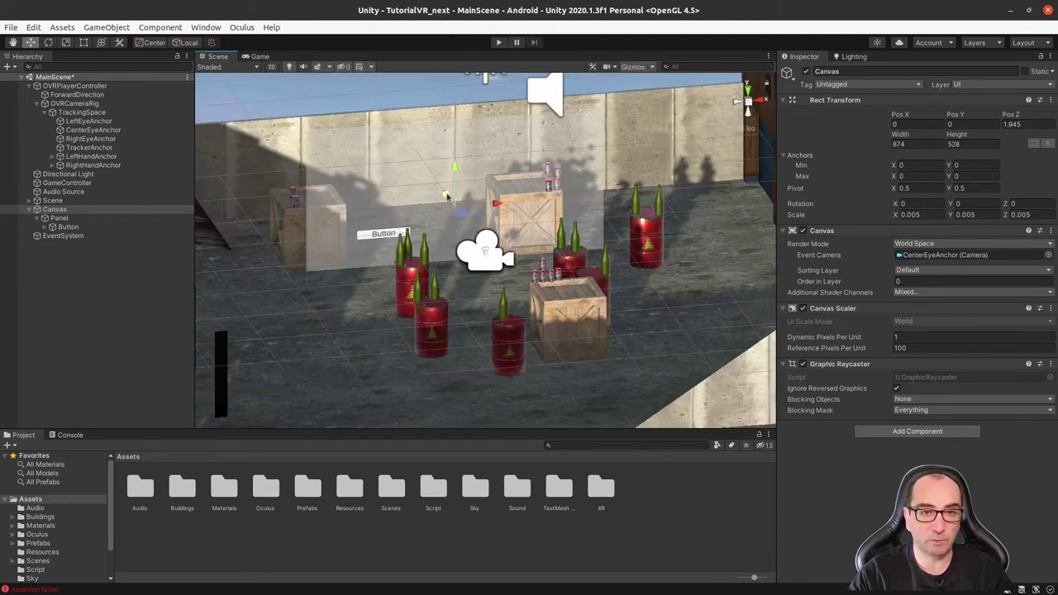
drag(446, 195, 448, 199)
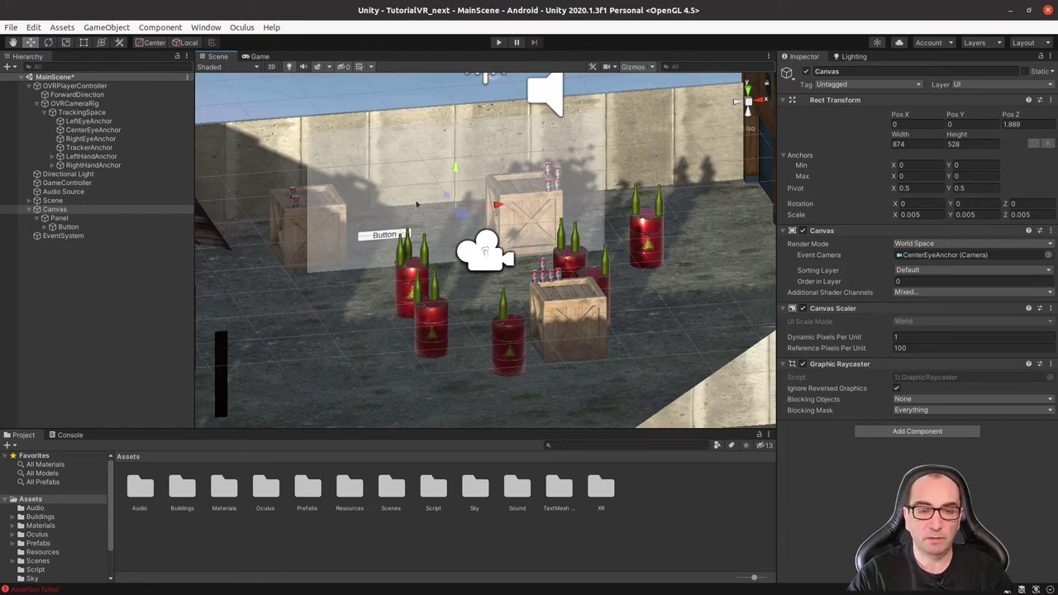
alt+drag(519, 279, 494, 300)
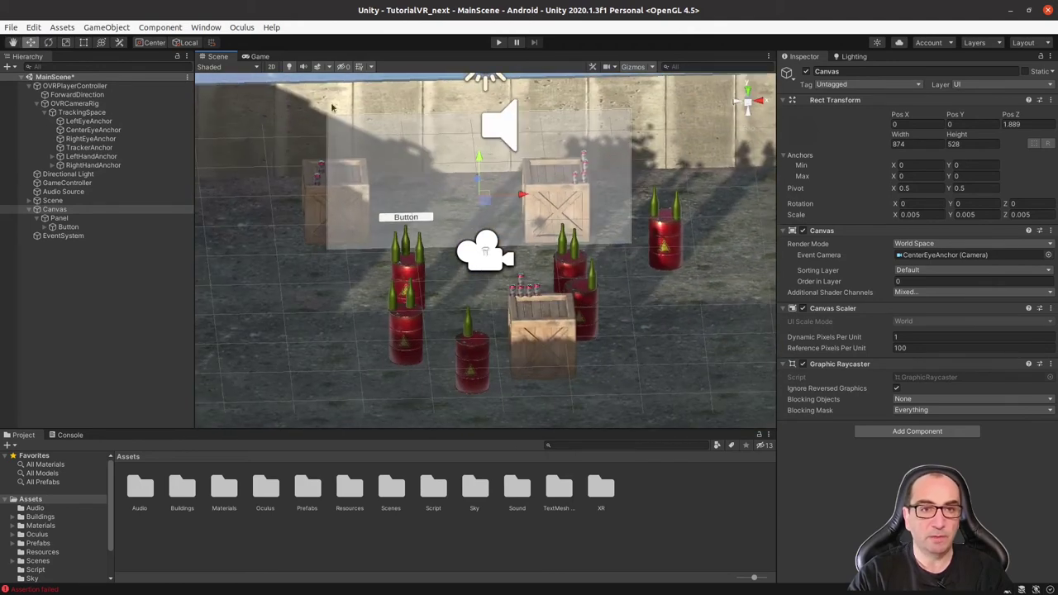
click(261, 57)
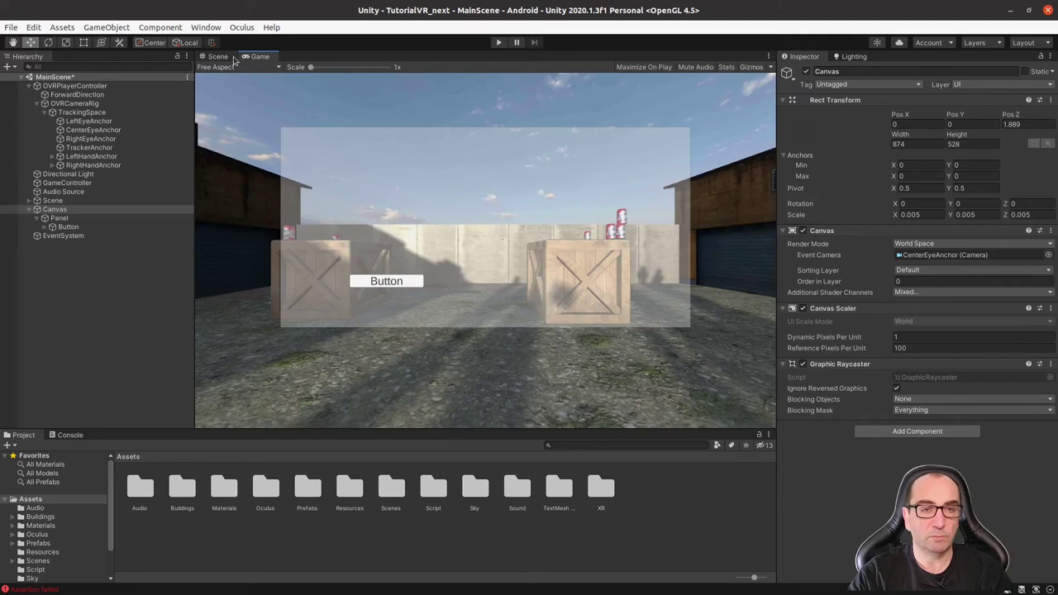
click(218, 56)
Add a Toggle inside the Panel.
click(59, 218)
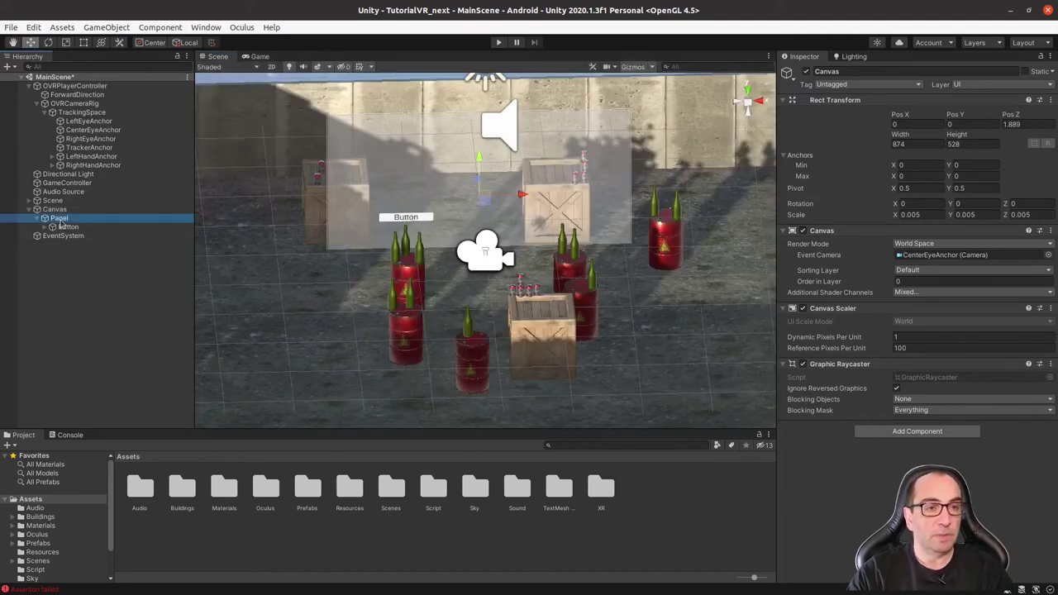
right_click(63, 220)
mouse_move(140, 357)
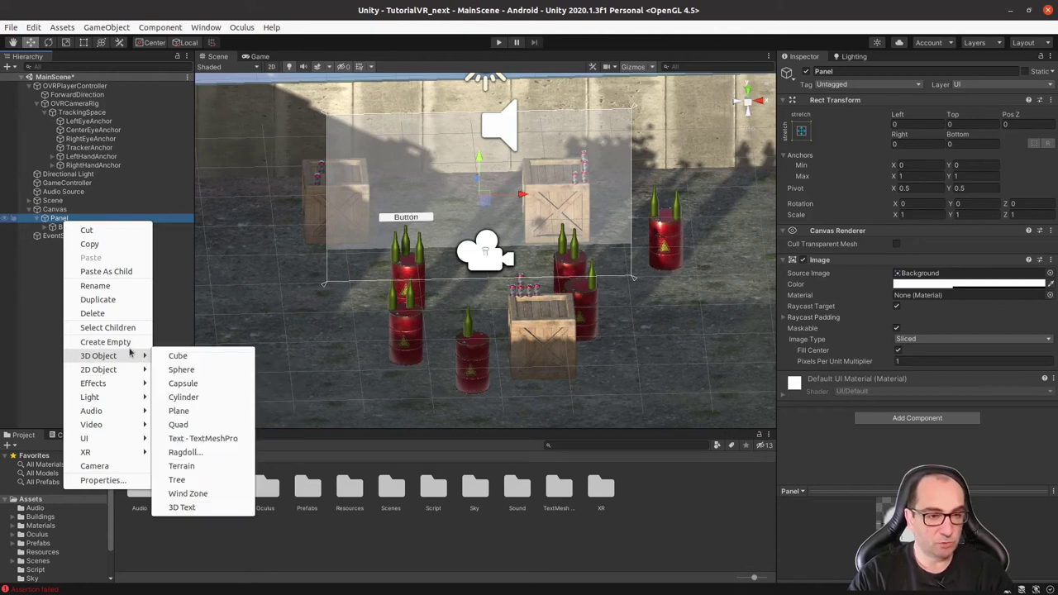
mouse_move(113, 442)
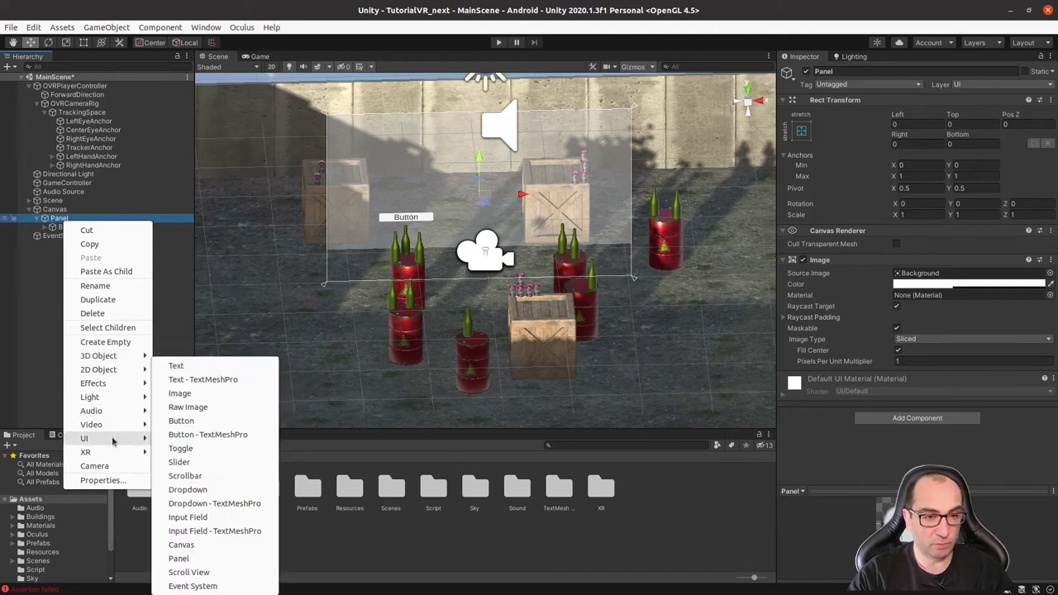
click(210, 448)
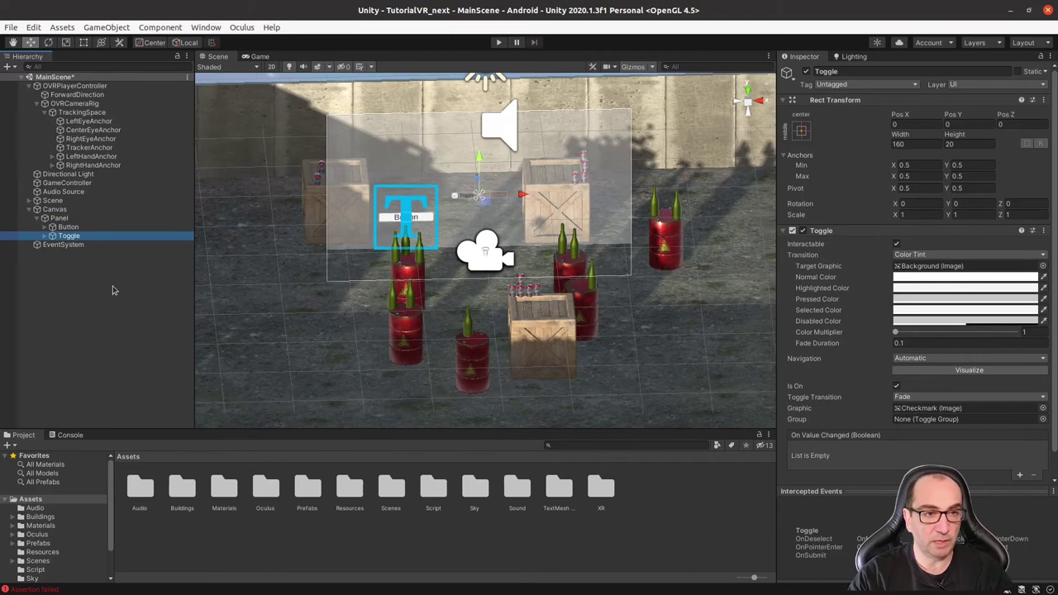
Add a Slider to the Panel and move it right of the Toggle.
right_click(66, 219)
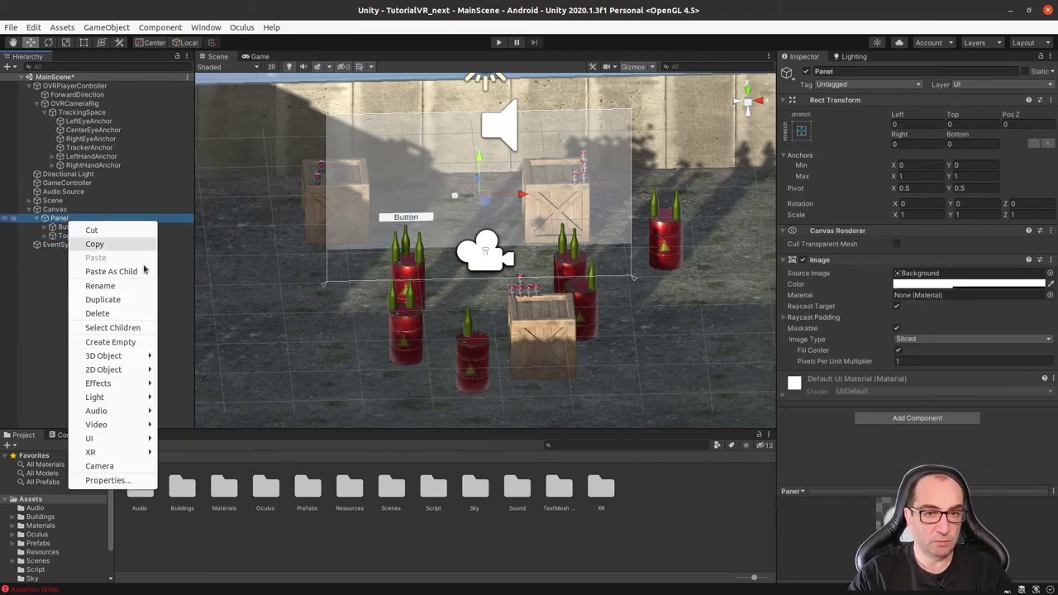
mouse_move(124, 438)
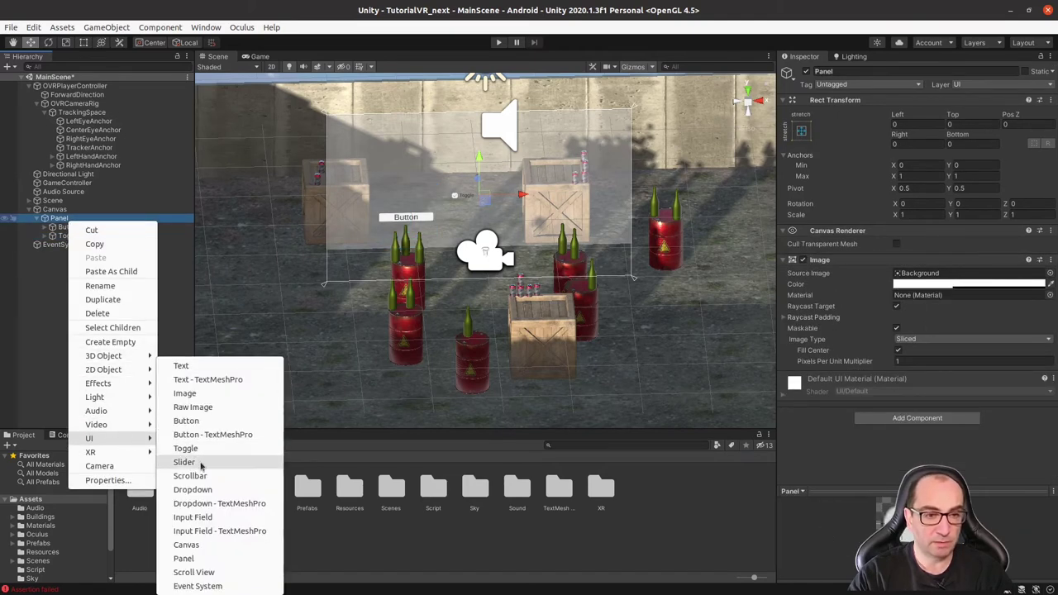
click(200, 463)
drag(525, 189, 585, 188)
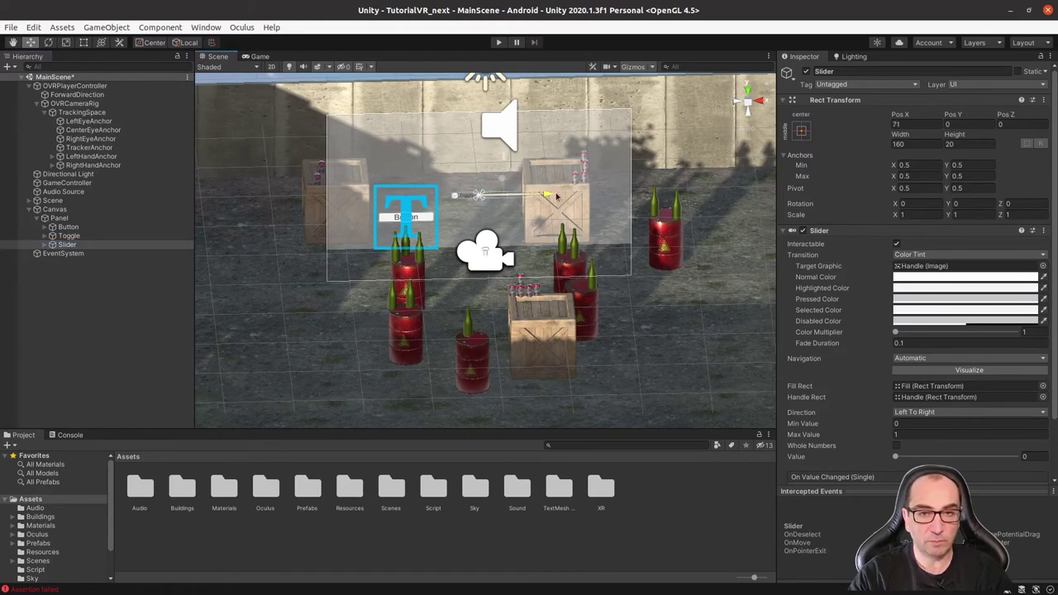
Add an Input Field - TextMeshPro raised to Y 123 and preview it in the Game view.
right_click(58, 219)
mouse_move(104, 402)
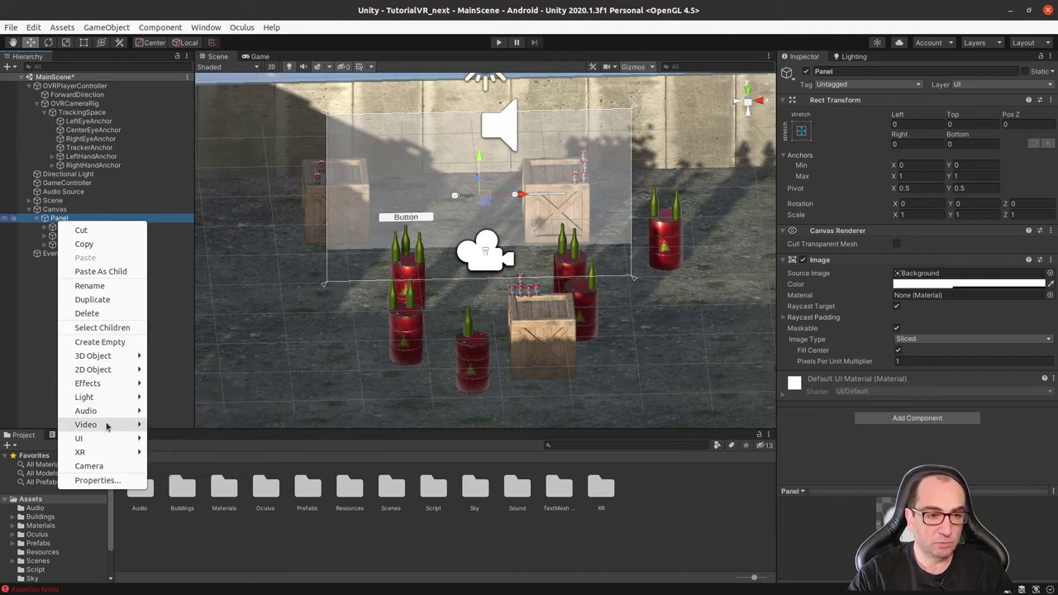
mouse_move(105, 441)
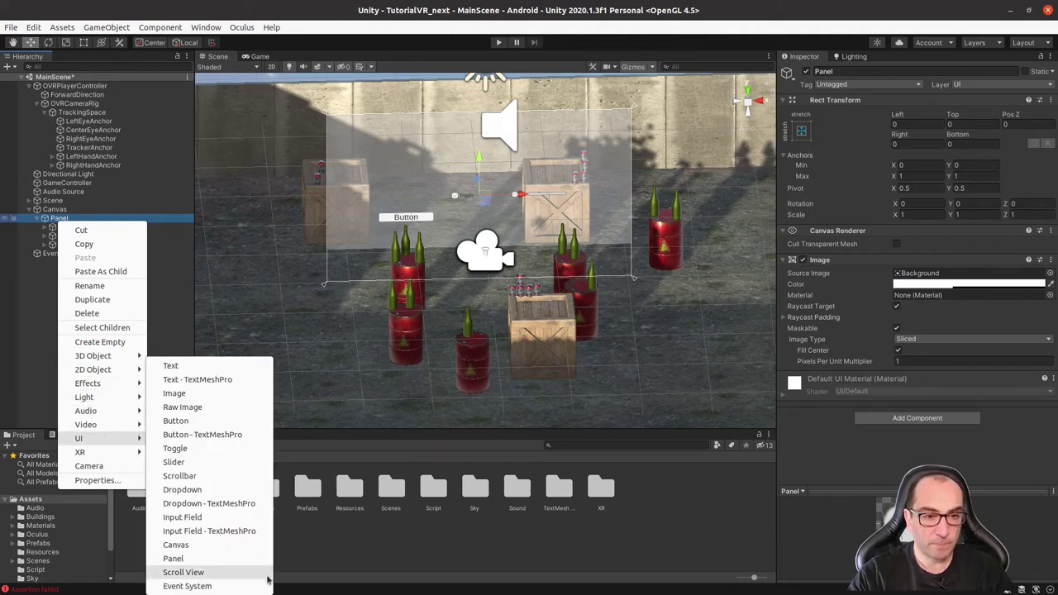
click(240, 535)
drag(478, 165, 479, 127)
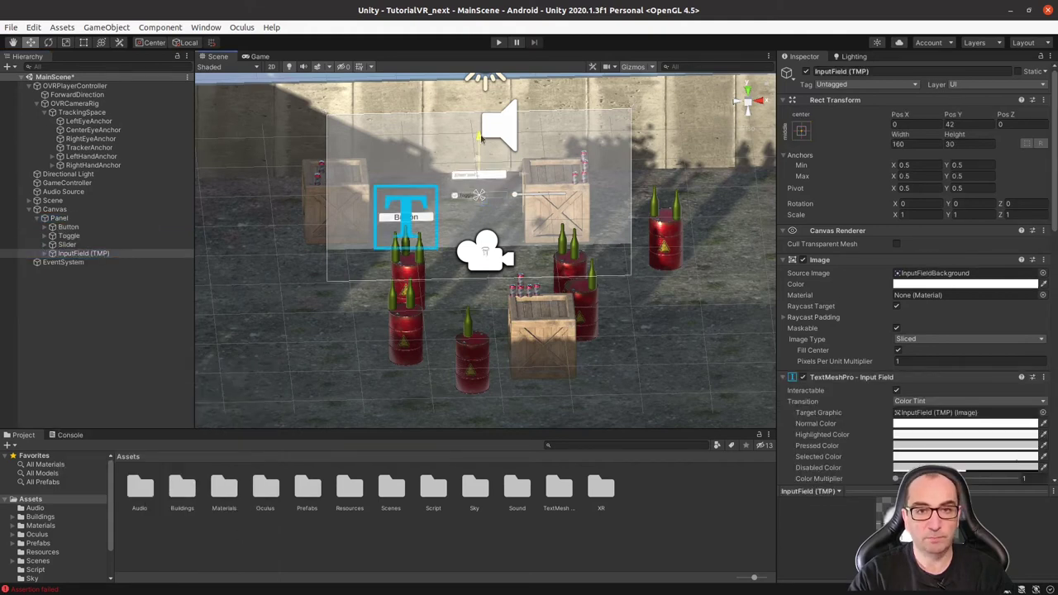
click(254, 56)
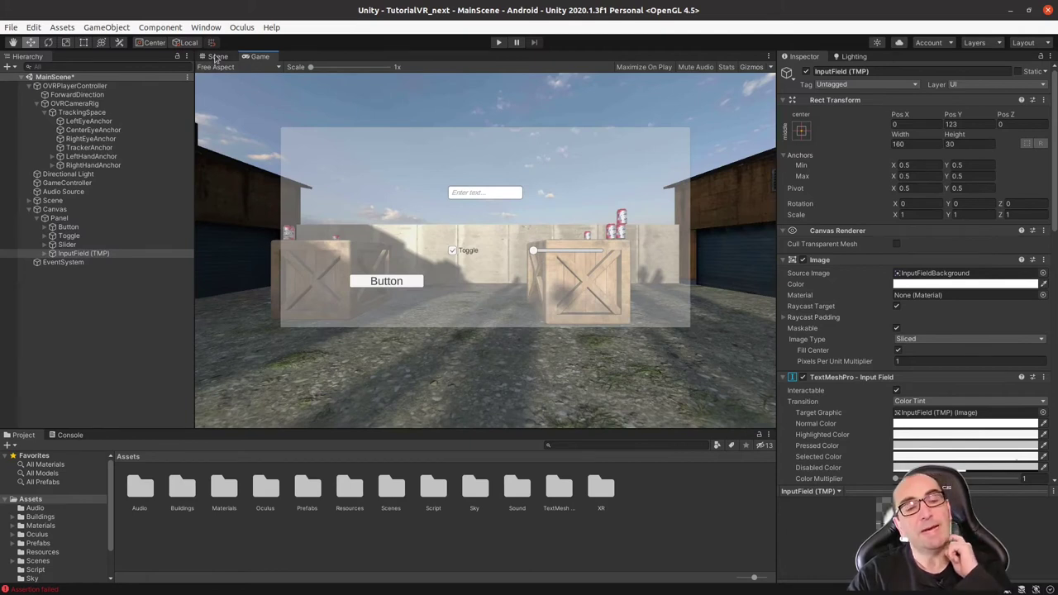
click(218, 56)
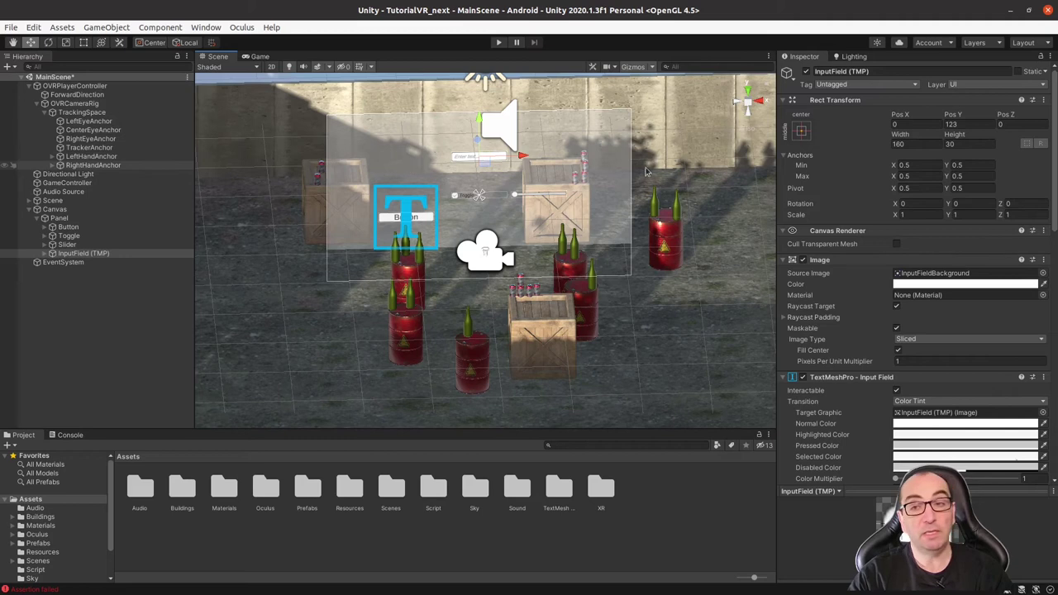
Review the Canvas settings, then select EventSystem to show its Standalone Input Module.
click(59, 210)
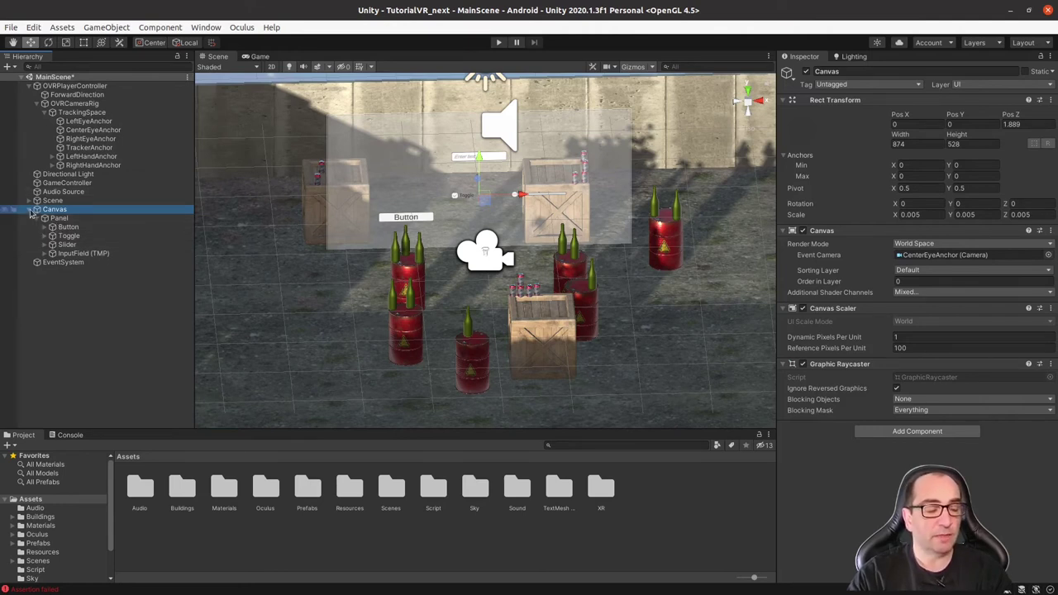
click(29, 210)
click(29, 210)
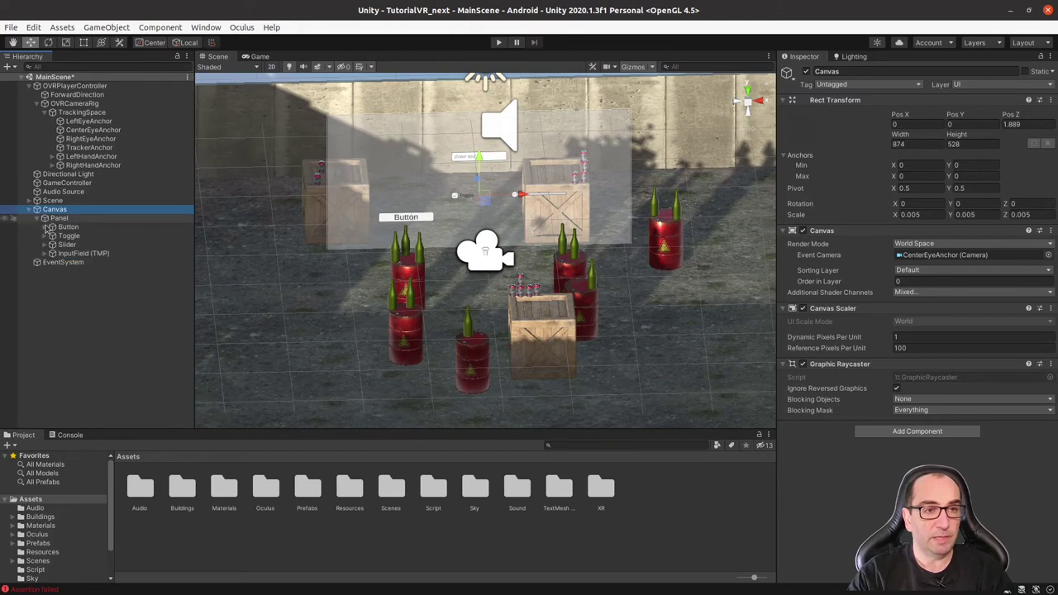
click(50, 263)
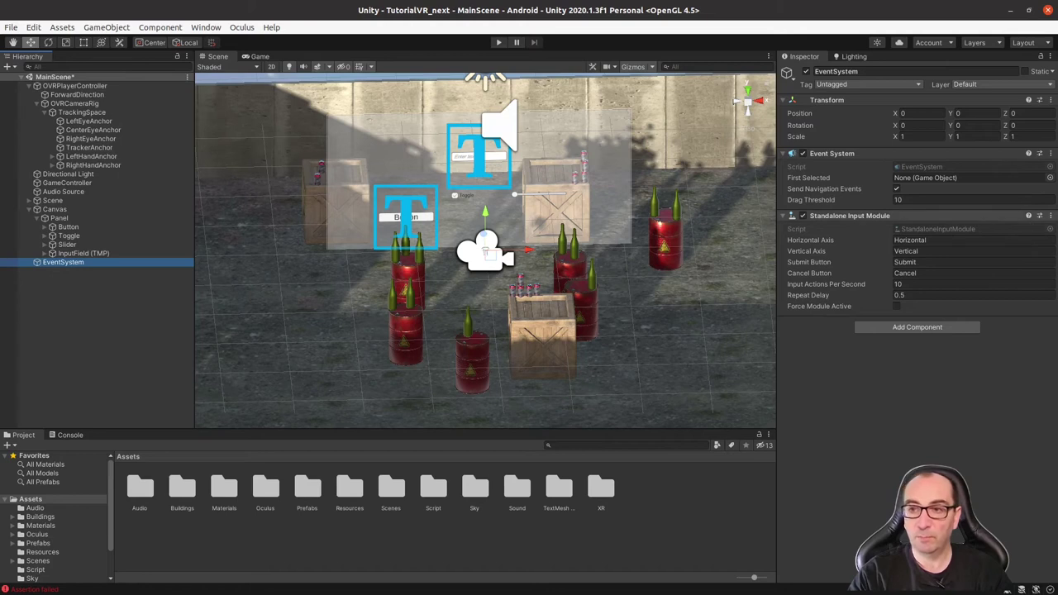
Delete the default EventSystem from MainScene, keeping the Canvas and its Panel.
click(1049, 215)
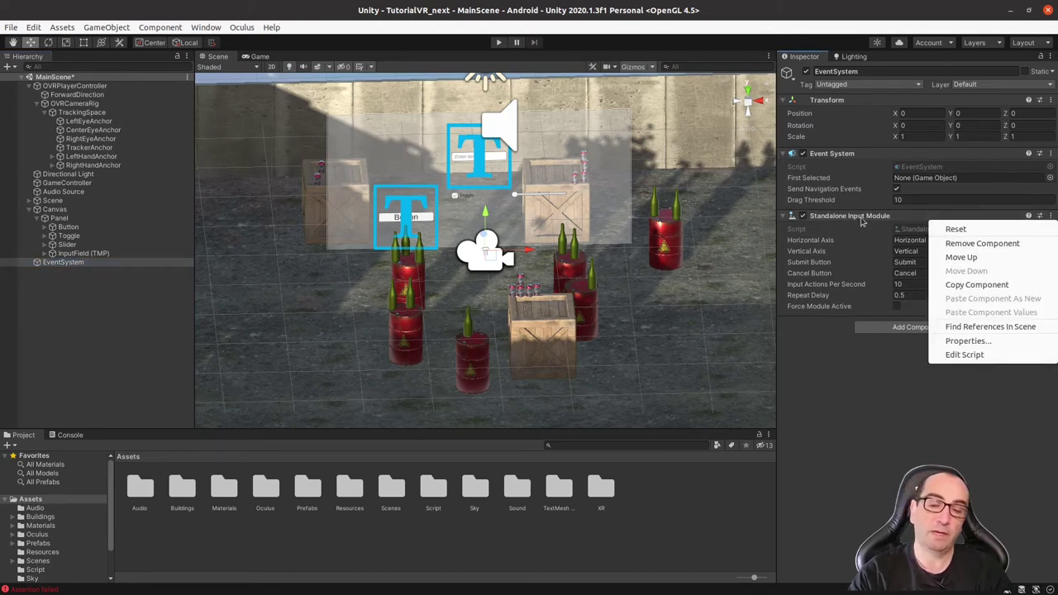
click(909, 222)
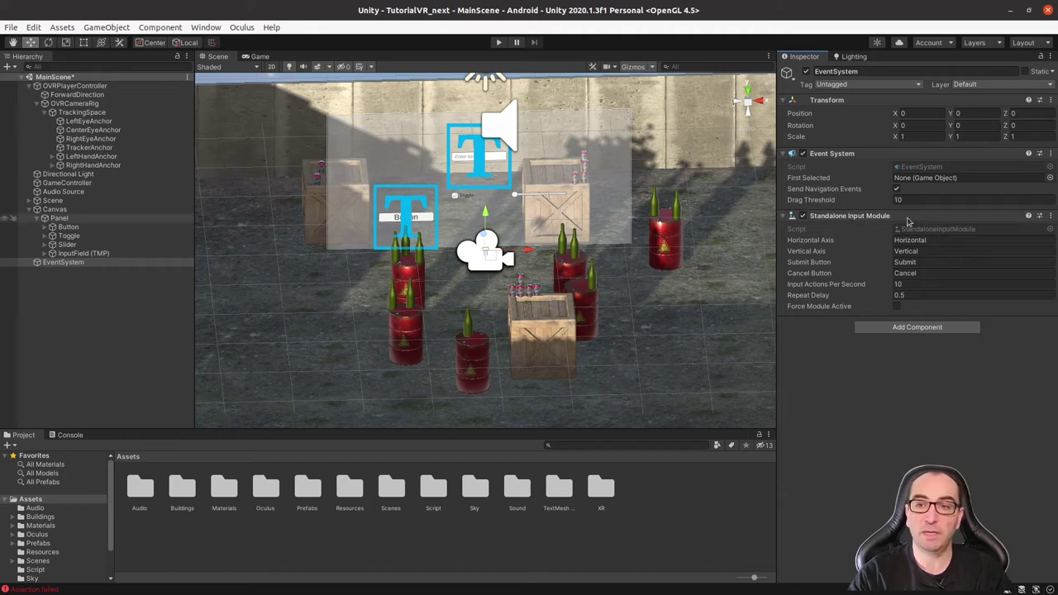
click(59, 262)
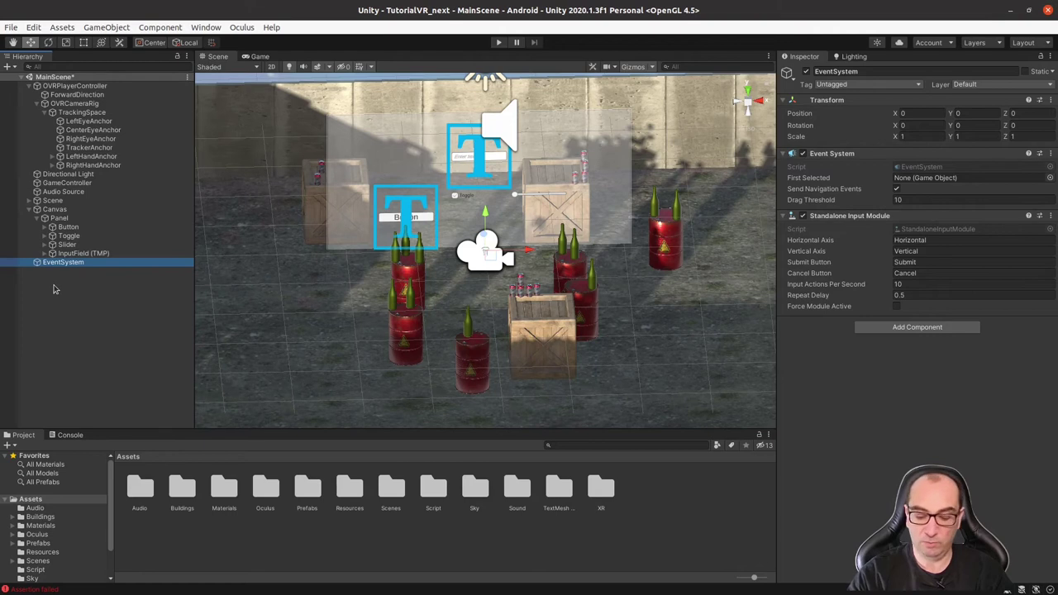
key(Delete)
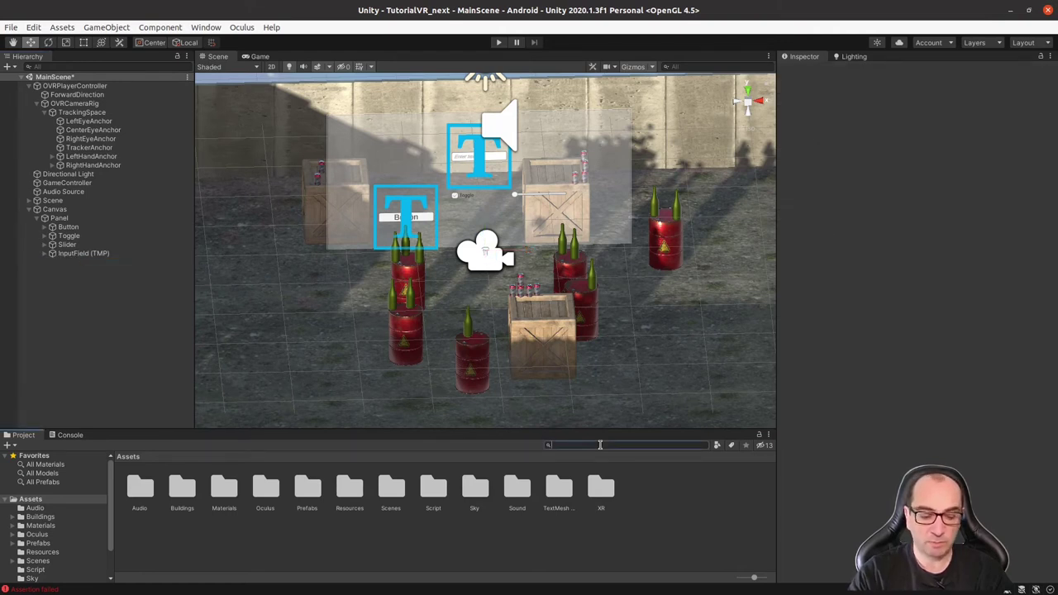
click(627, 445)
Find the UIHelpers prefab in the Project search and drag it into the Hierarchy.
text(UIHe)
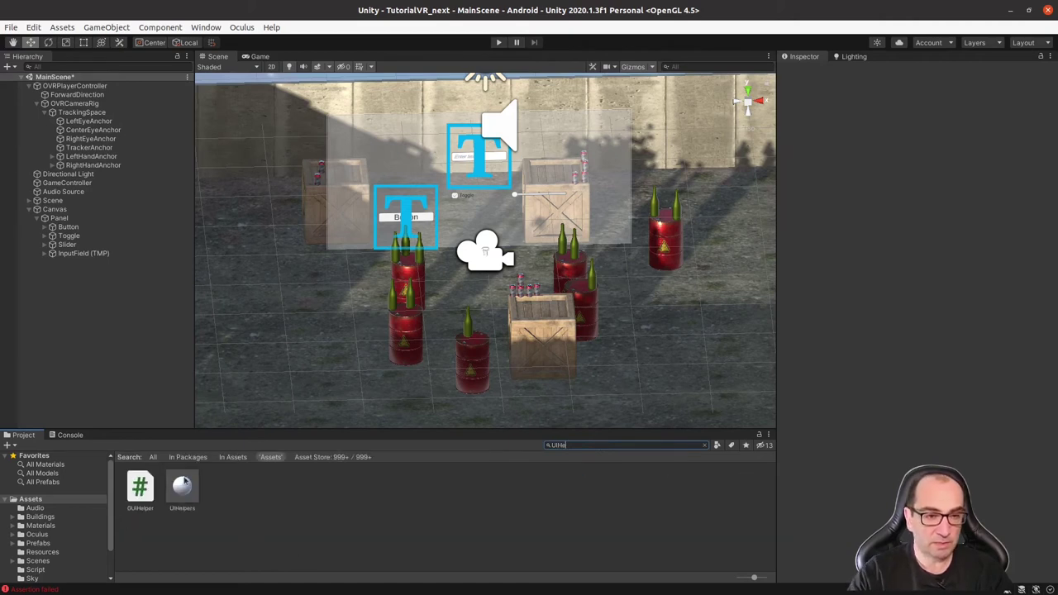
click(182, 485)
drag(182, 485, 97, 327)
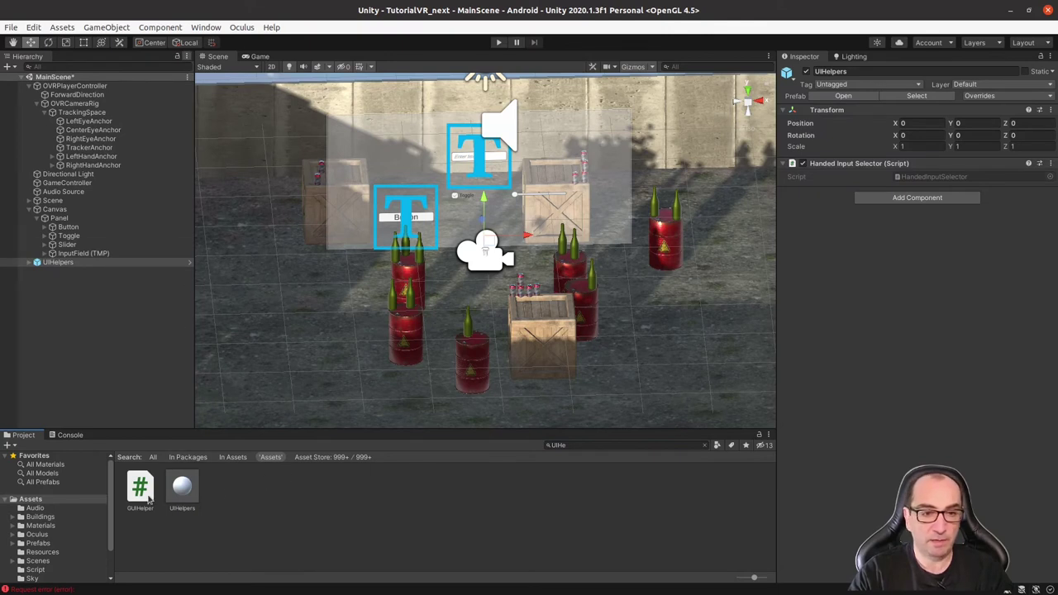
click(185, 489)
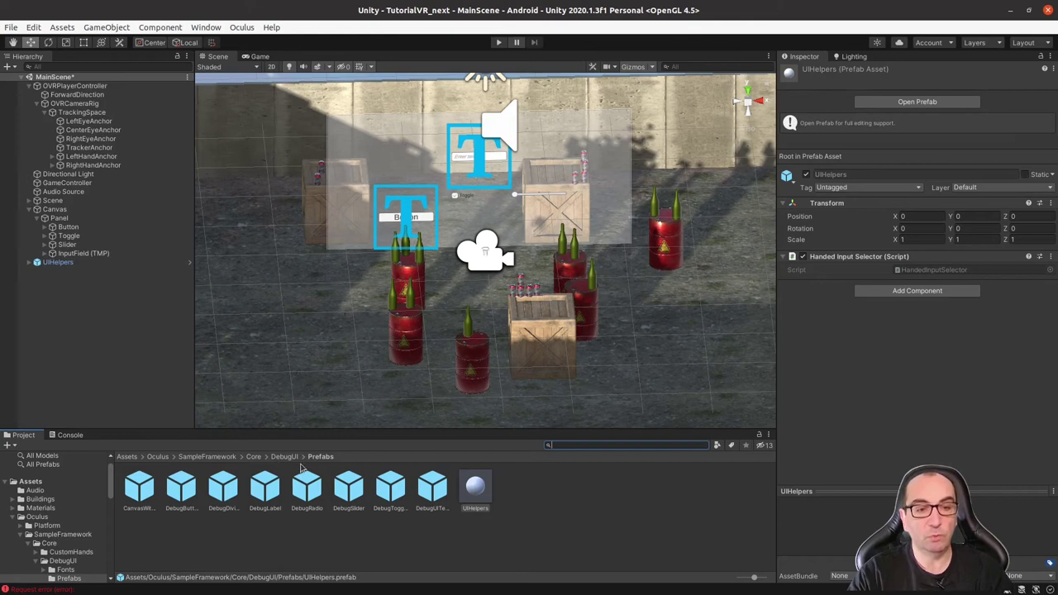
Expand UIHelpers, check its EventSystem, and frame the LaserPointer in the Scene view.
click(29, 262)
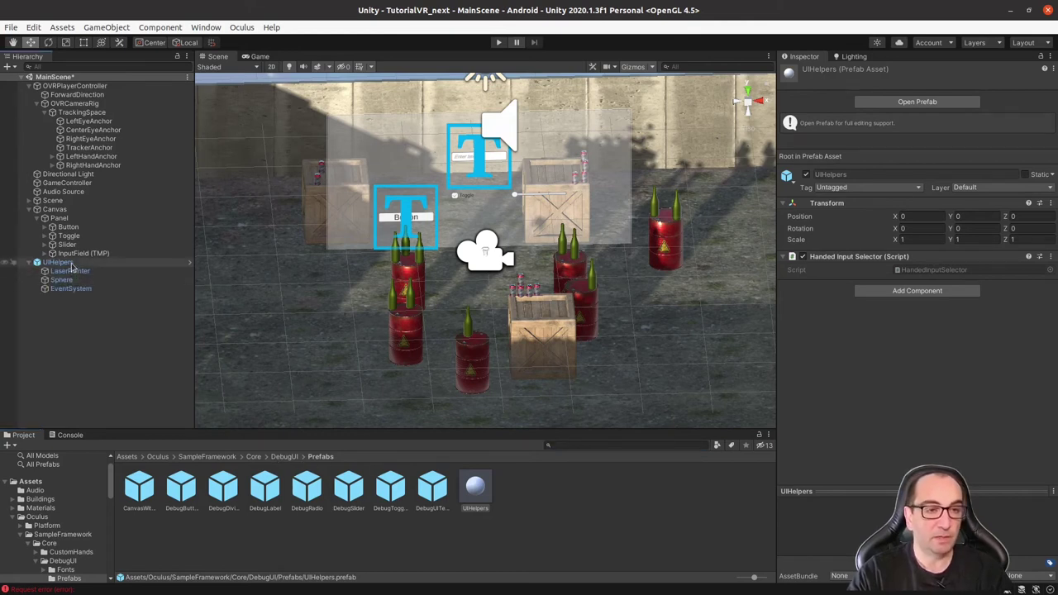
click(76, 288)
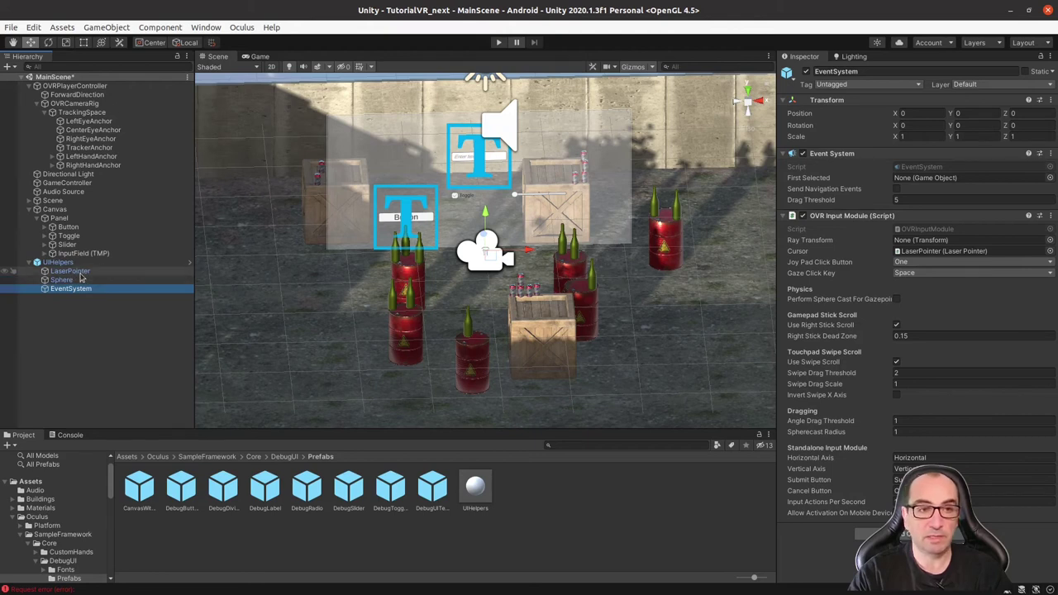
click(74, 271)
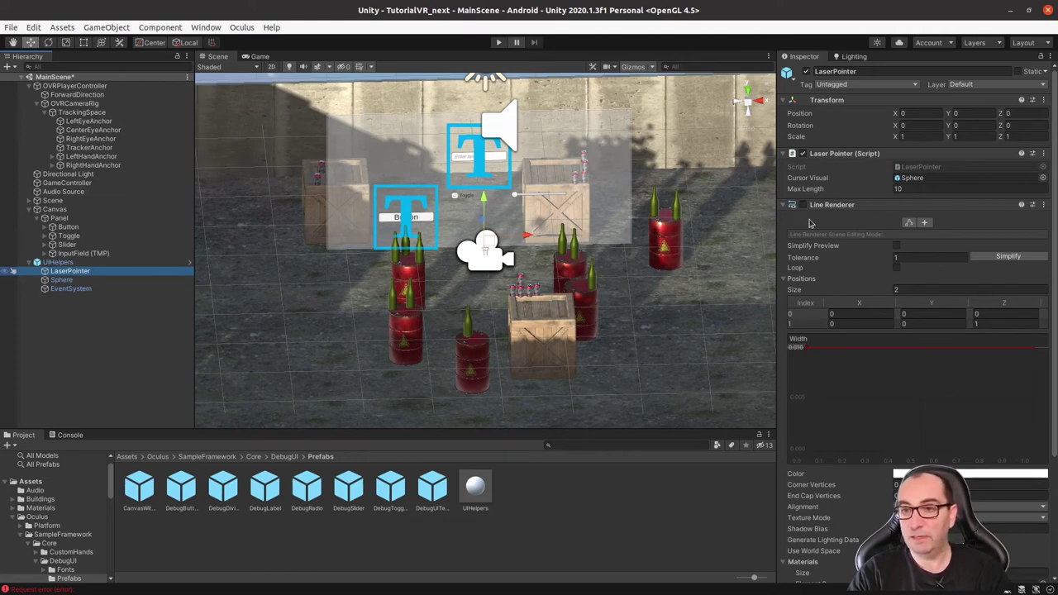
key(f)
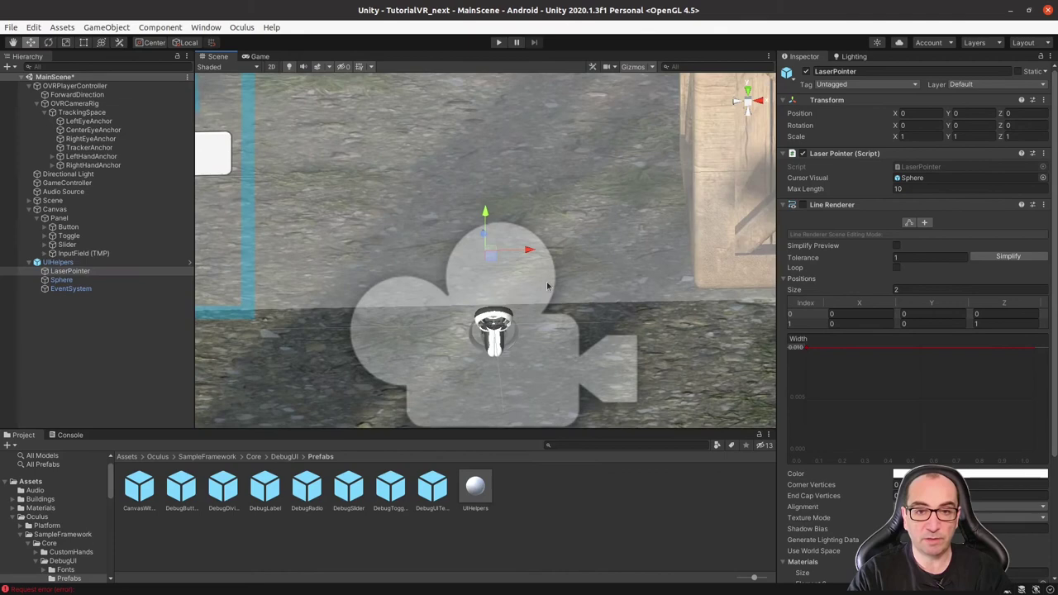
alt+drag(493, 307, 703, 297)
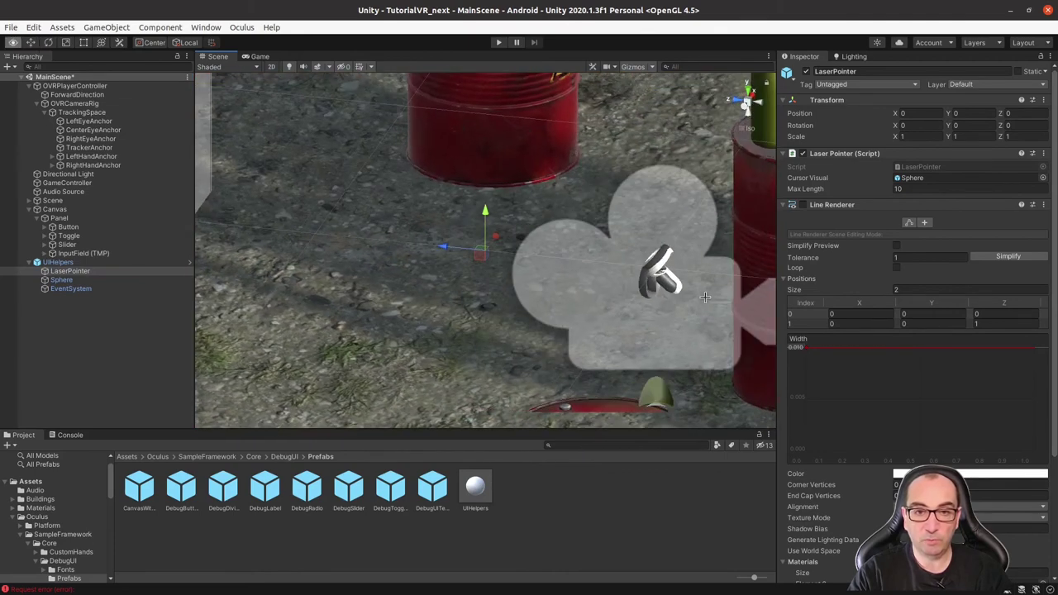
Enable the LaserPointer's Line Renderer and set its Element 0 material to TeleportLaser.
click(801, 204)
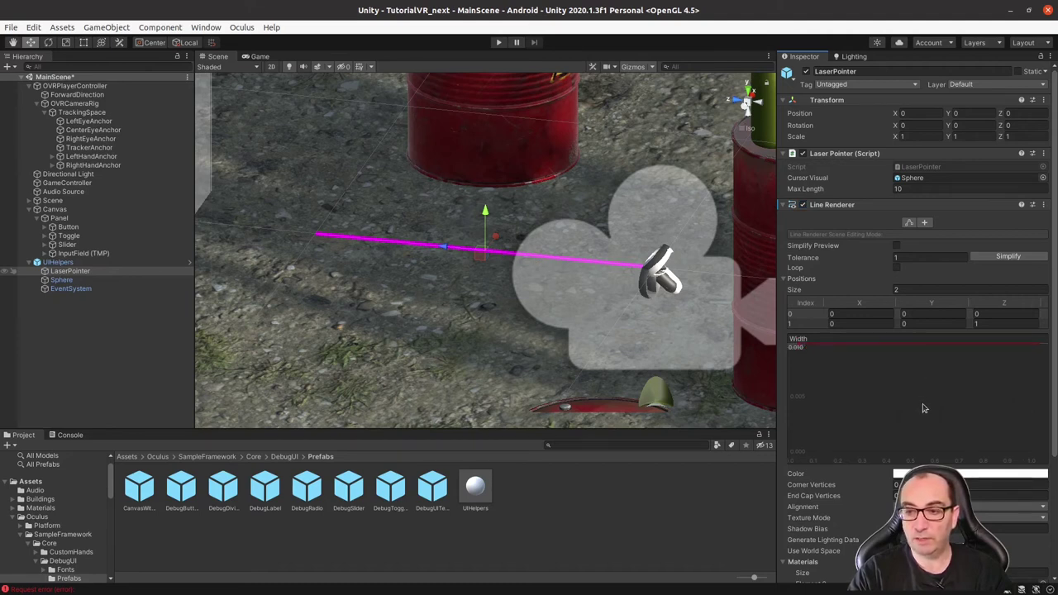
scroll(991, 429, down, 5)
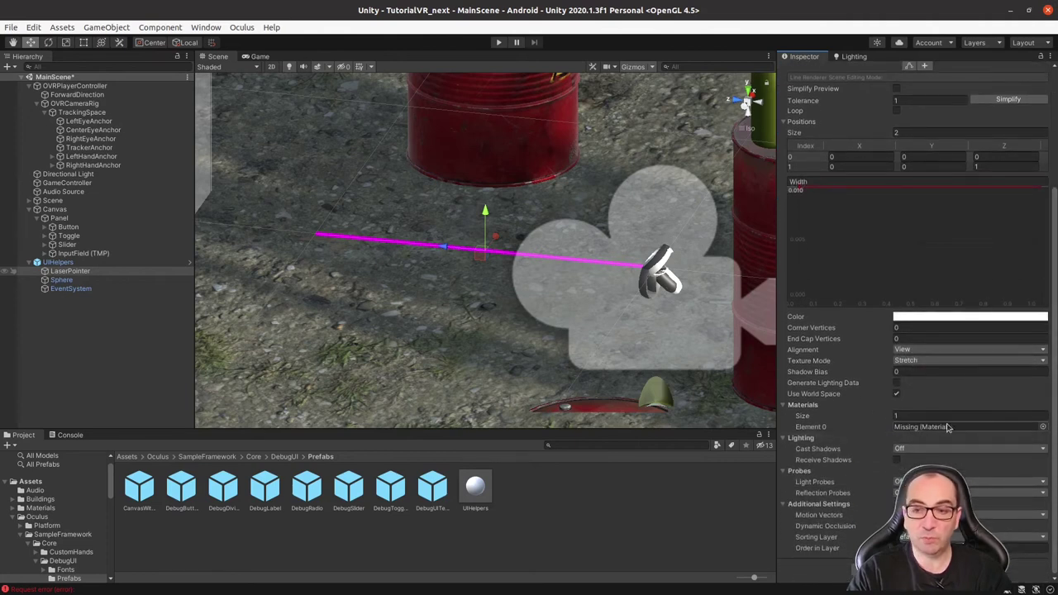
click(1043, 427)
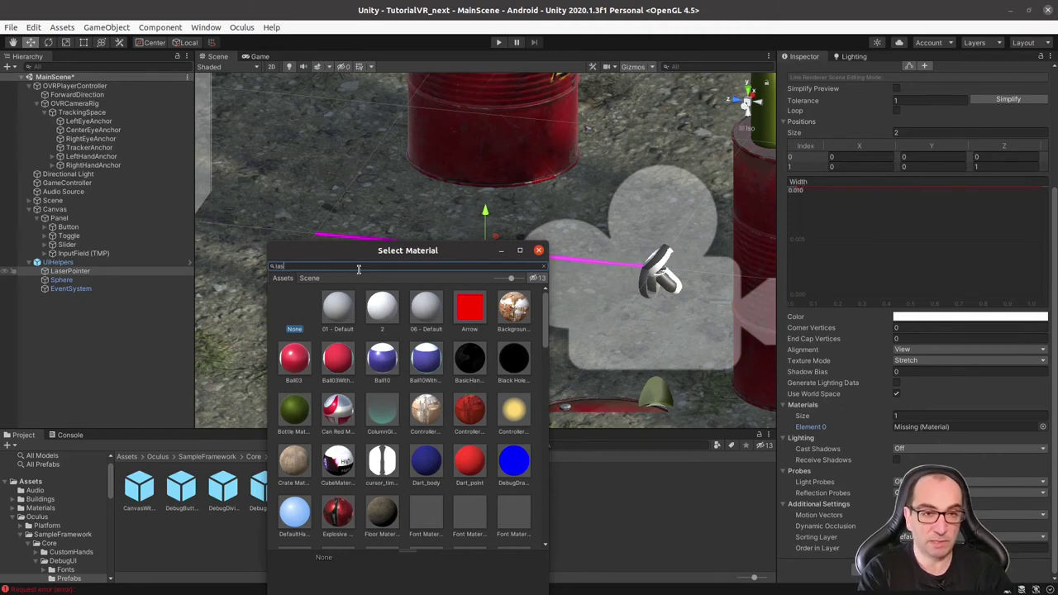
text(er)
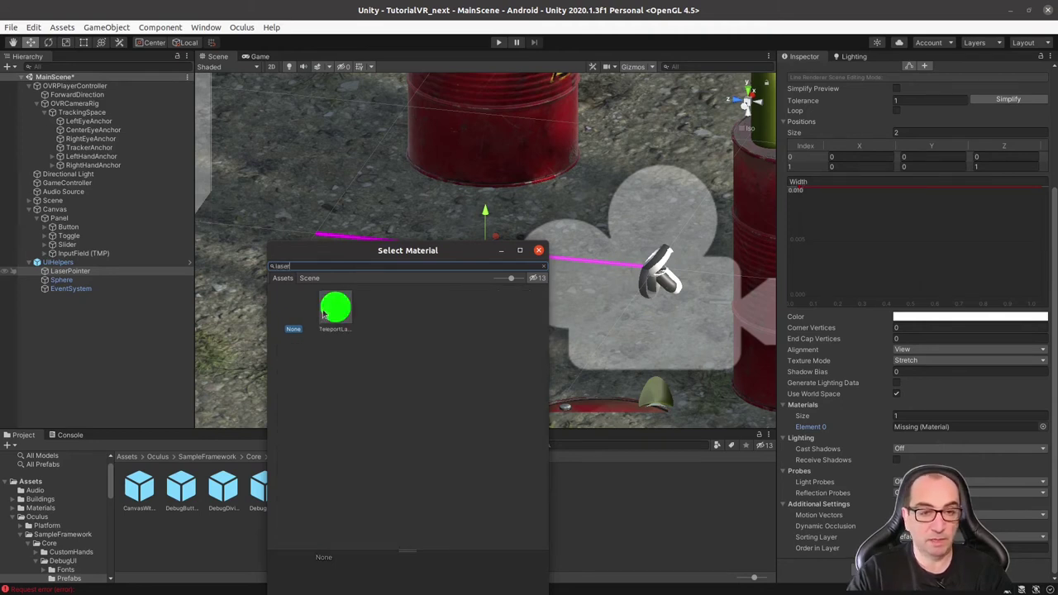
double_click(323, 313)
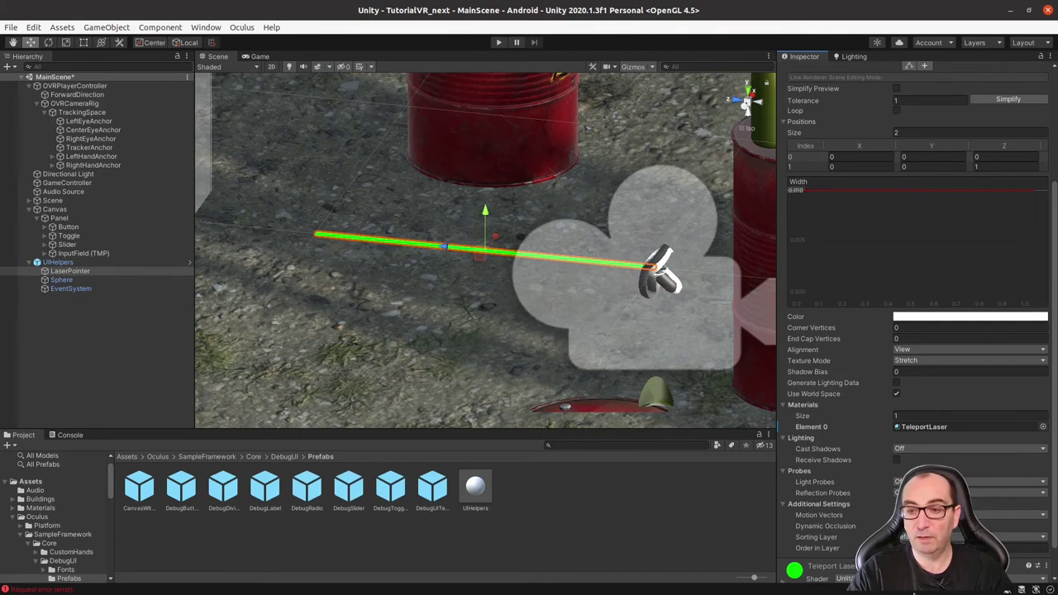
scroll(864, 523, down, 1)
scroll(864, 523, up, 1)
scroll(863, 523, down, 1)
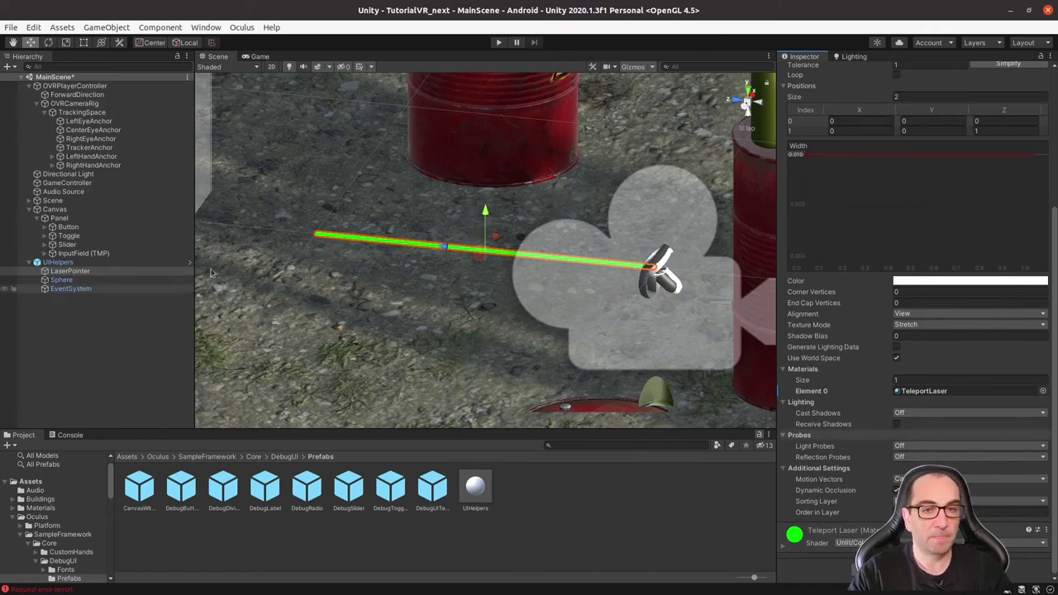
Set the OVR Input Module's Ray Transform to OVRControllerPrefab under RightControllerAnchor.
click(83, 288)
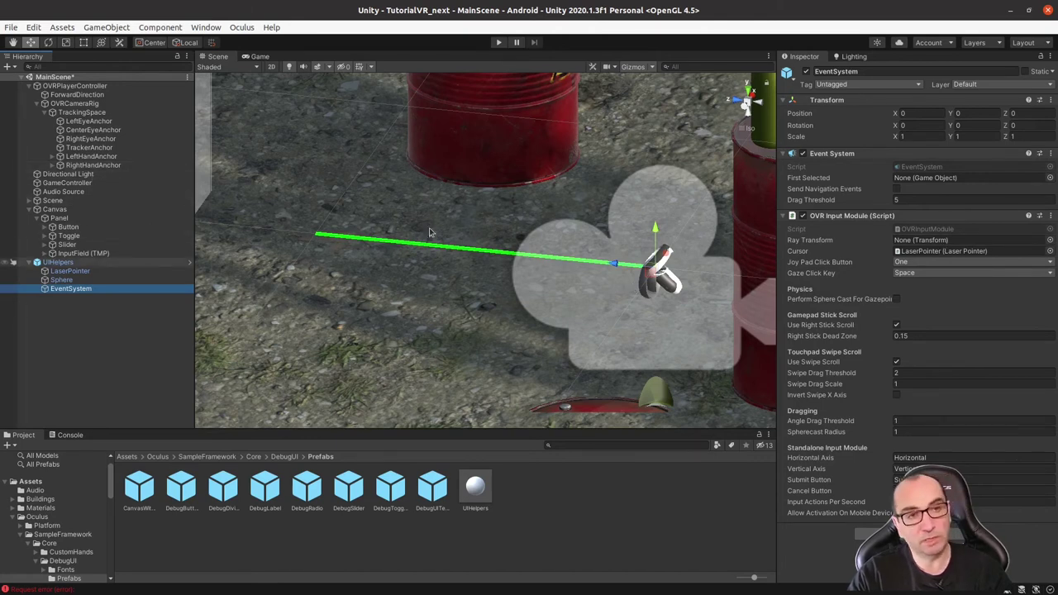
click(51, 165)
click(61, 173)
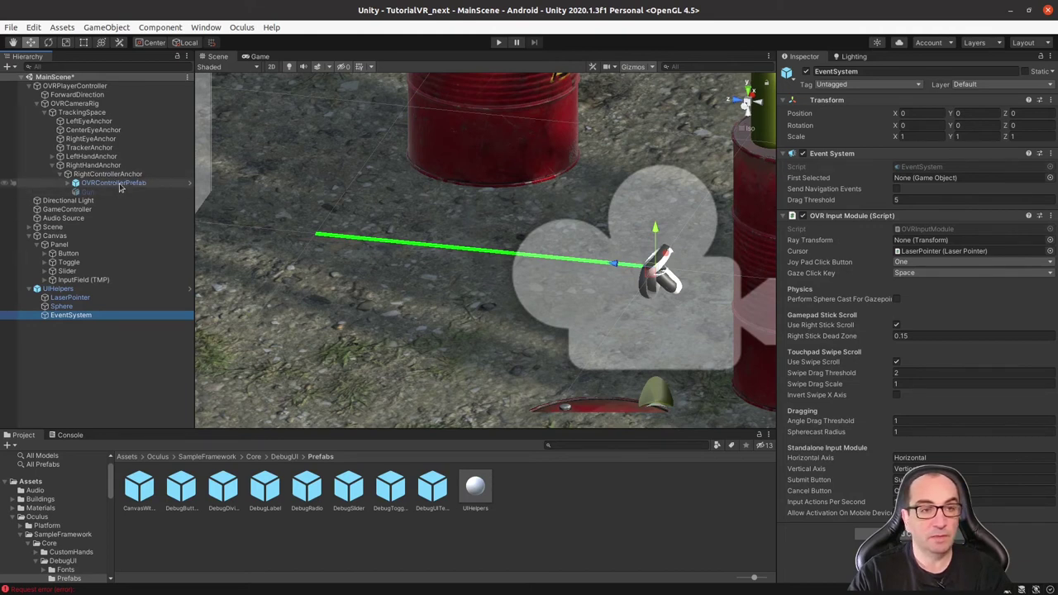
drag(116, 183, 909, 241)
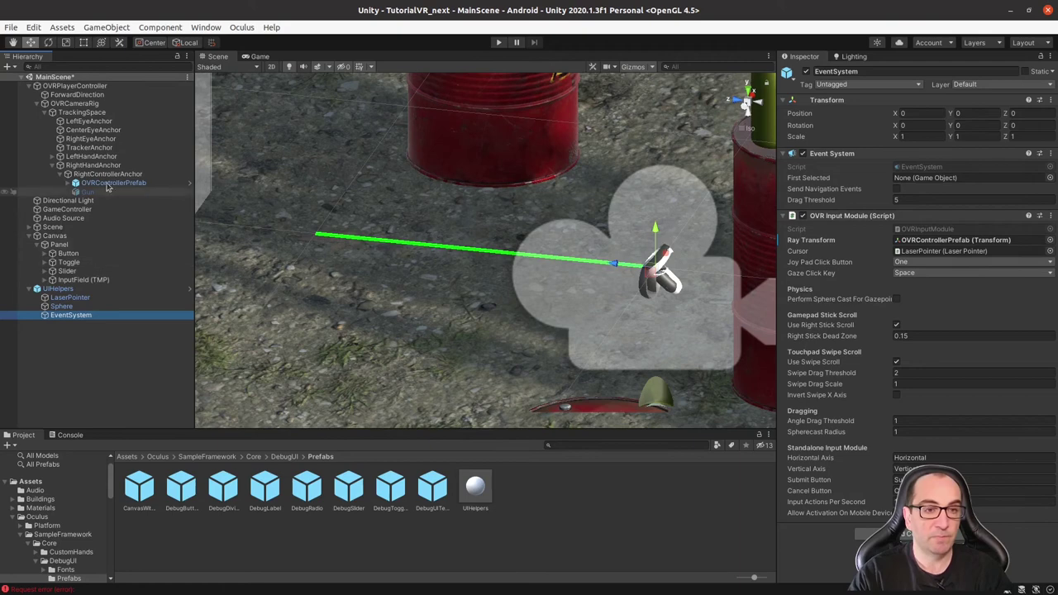
mouse_move(475, 283)
alt+mouse_down()
mouse_move(437, 271)
mouse_move(496, 269)
alt+mouse_up()
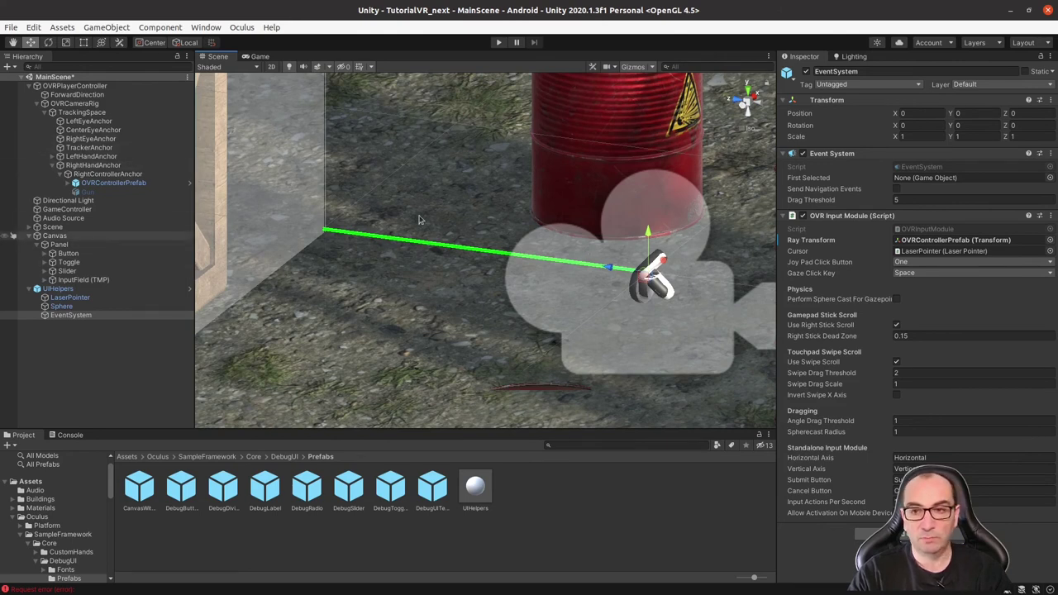
click(56, 235)
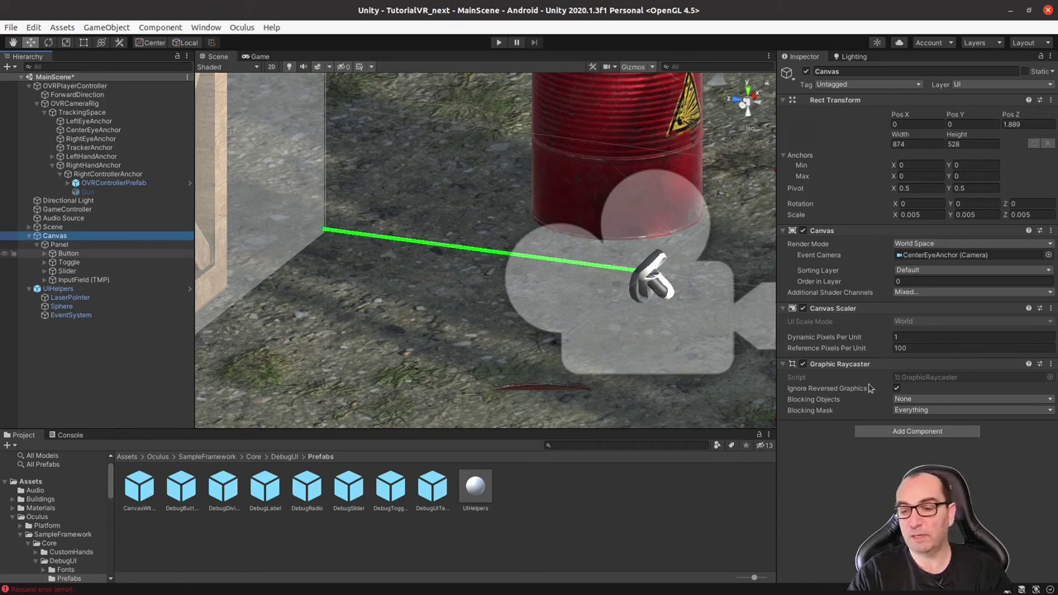
Swap the Canvas's Graphic Raycaster for an OVR Raycaster with LaserPointer as its Pointer.
click(1050, 364)
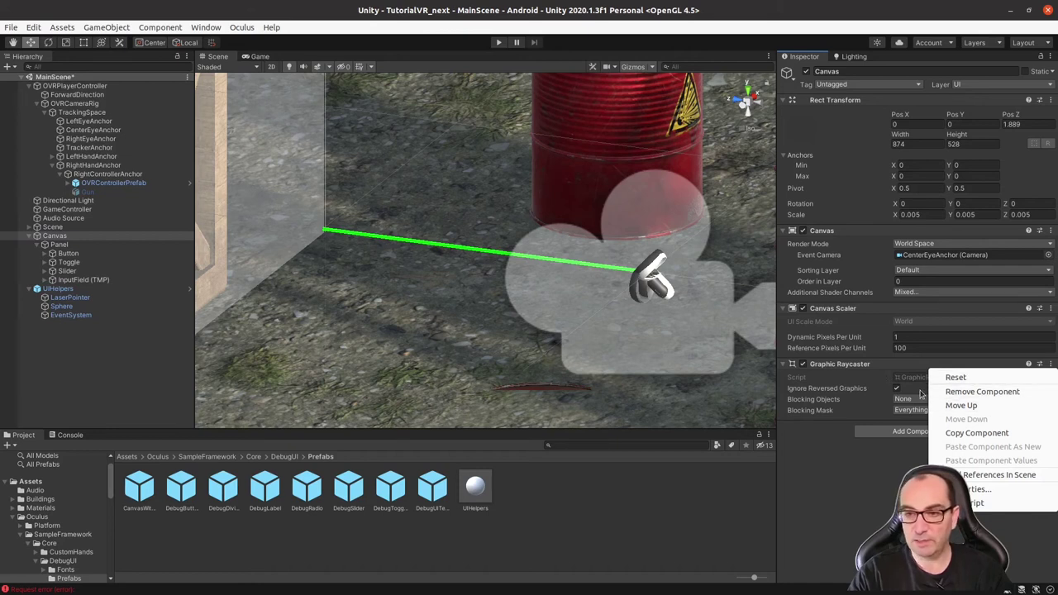
click(980, 393)
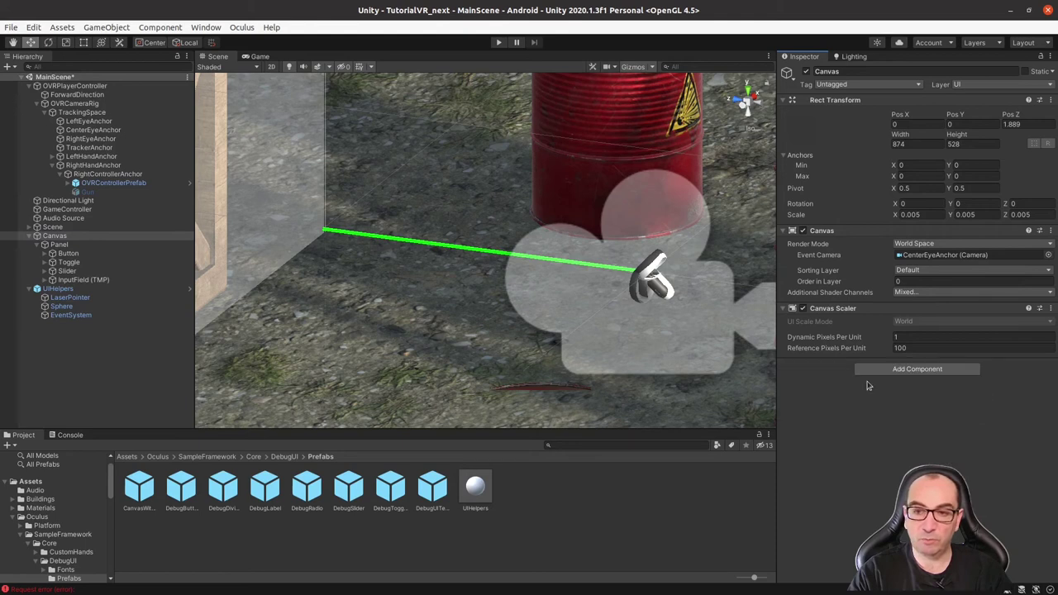
click(897, 371)
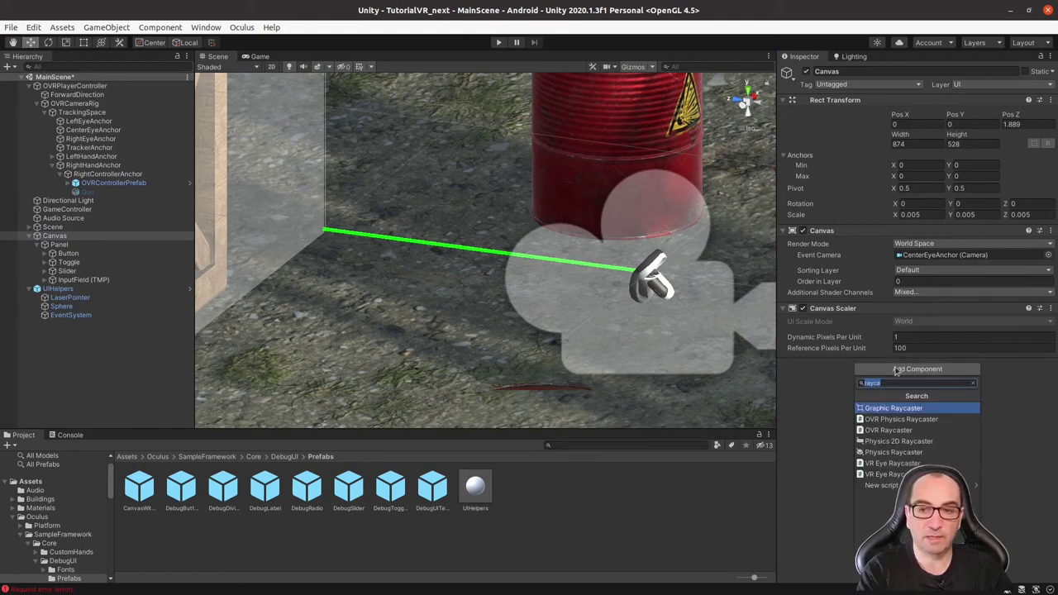
text(you)
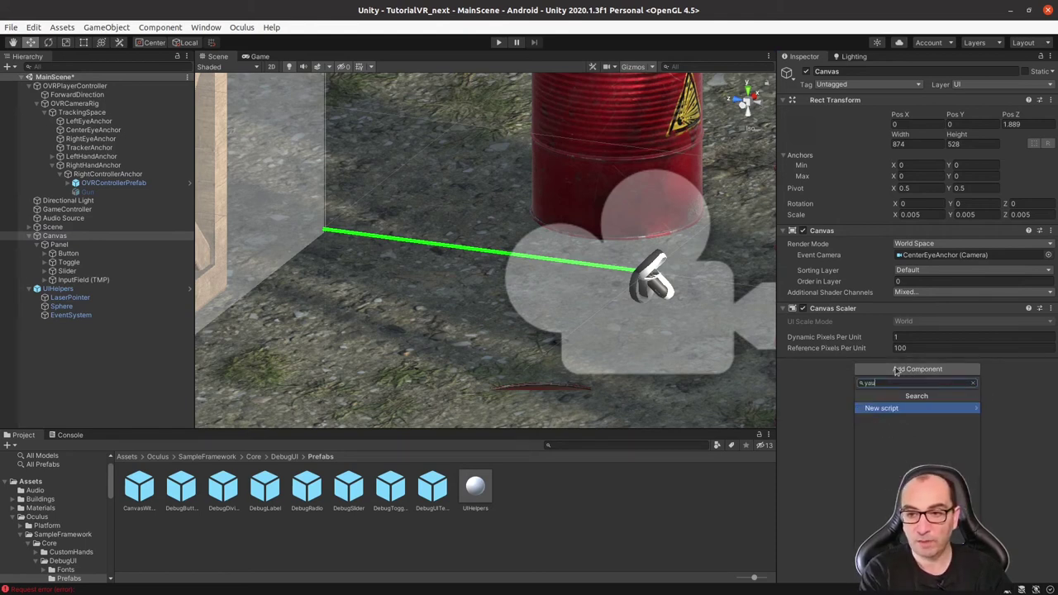
key(BackSpace)
key(BackSpace)
key(BackSpace)
text(rayc)
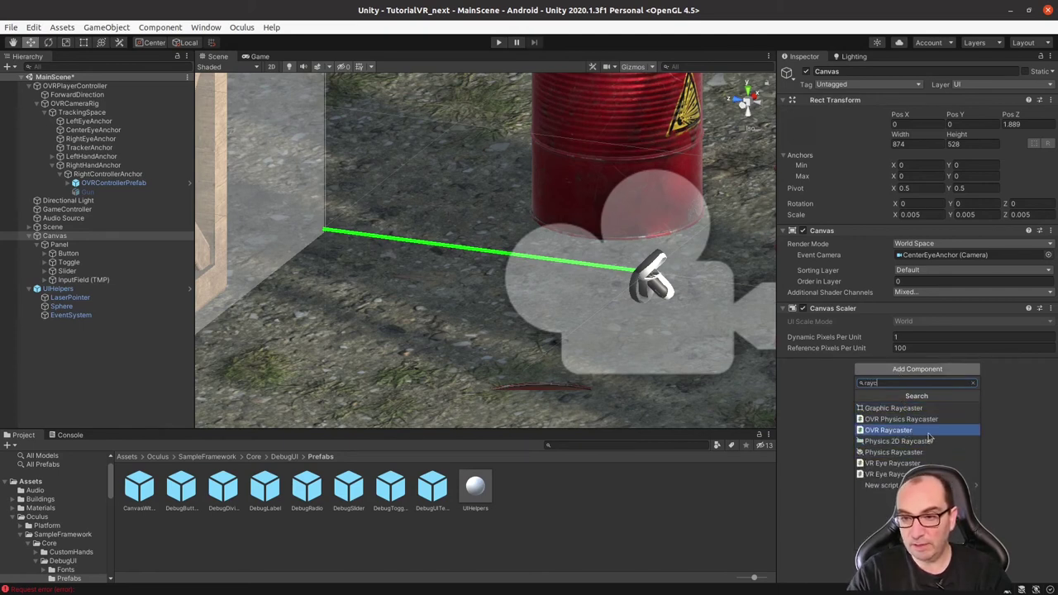
click(889, 430)
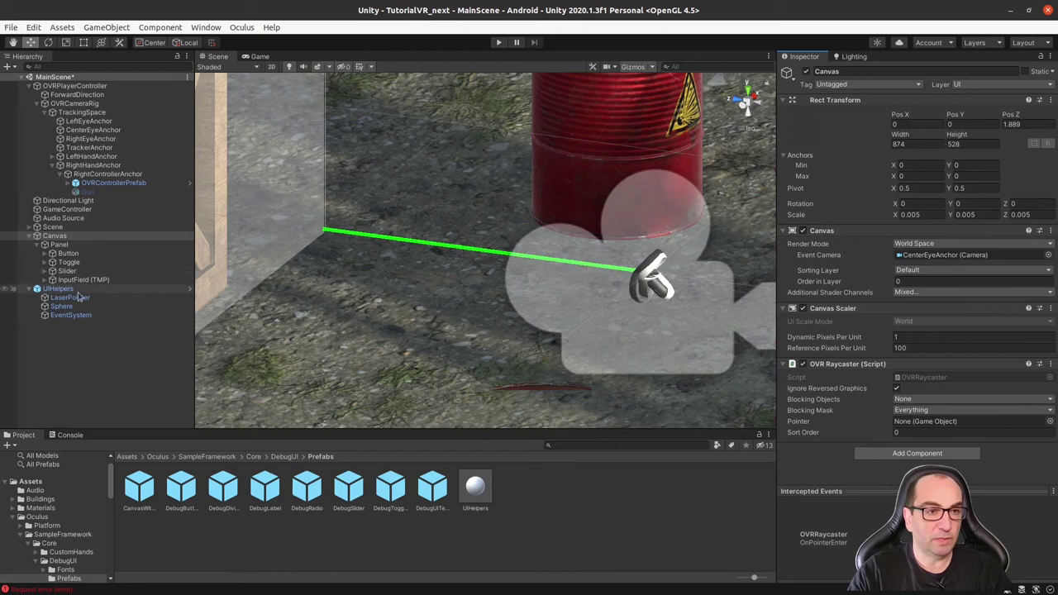
drag(72, 298, 918, 421)
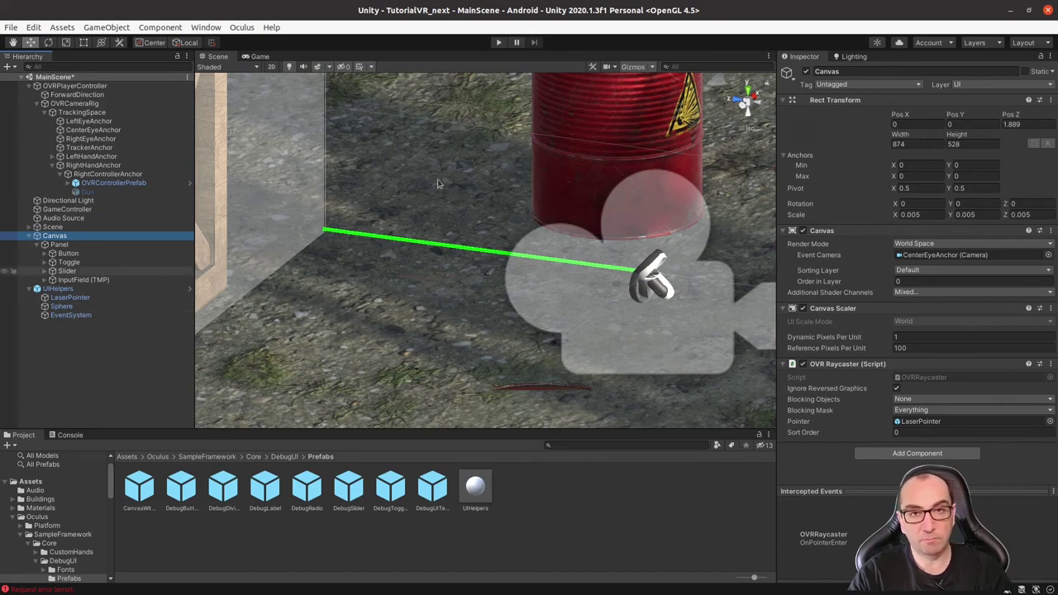
click(11, 27)
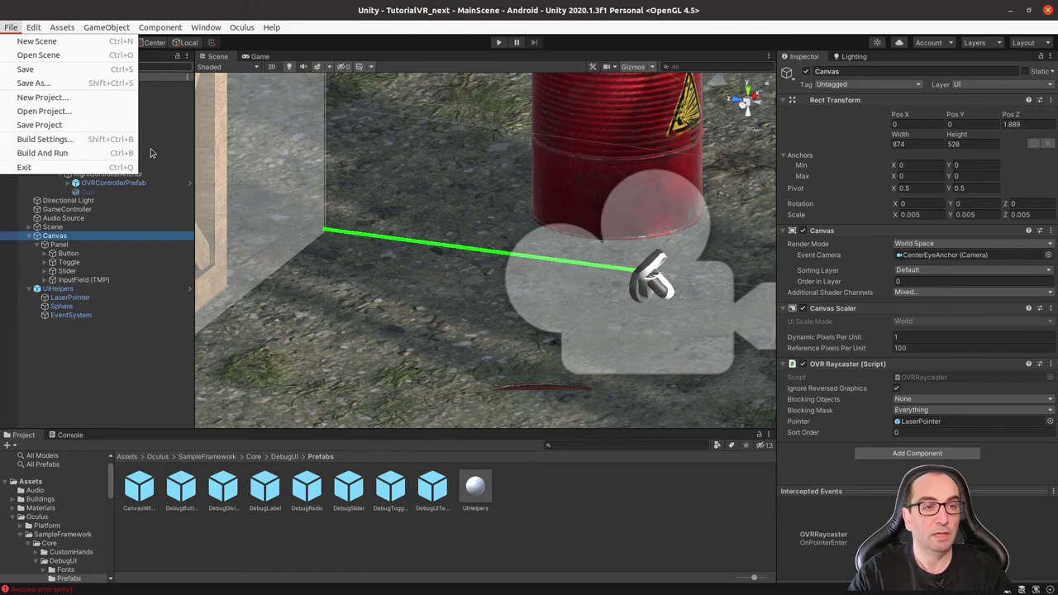
Build and run the scene on the Quest, confirming the USB debugging notice.
click(92, 155)
click(659, 329)
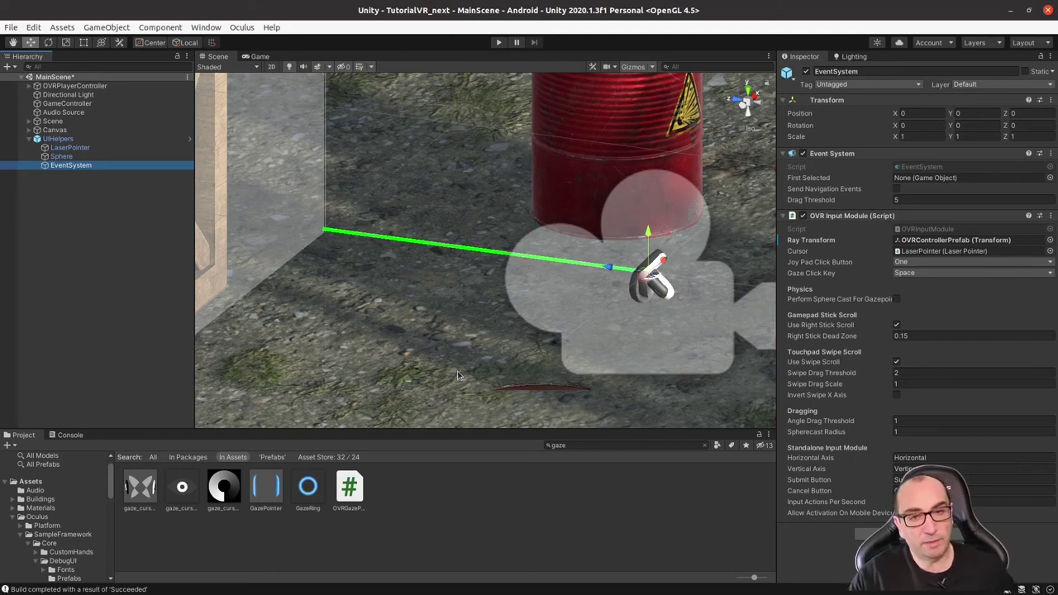
Select OVRCameraRig under OVRPlayerController and review its OVR Manager Quest Features.
click(30, 86)
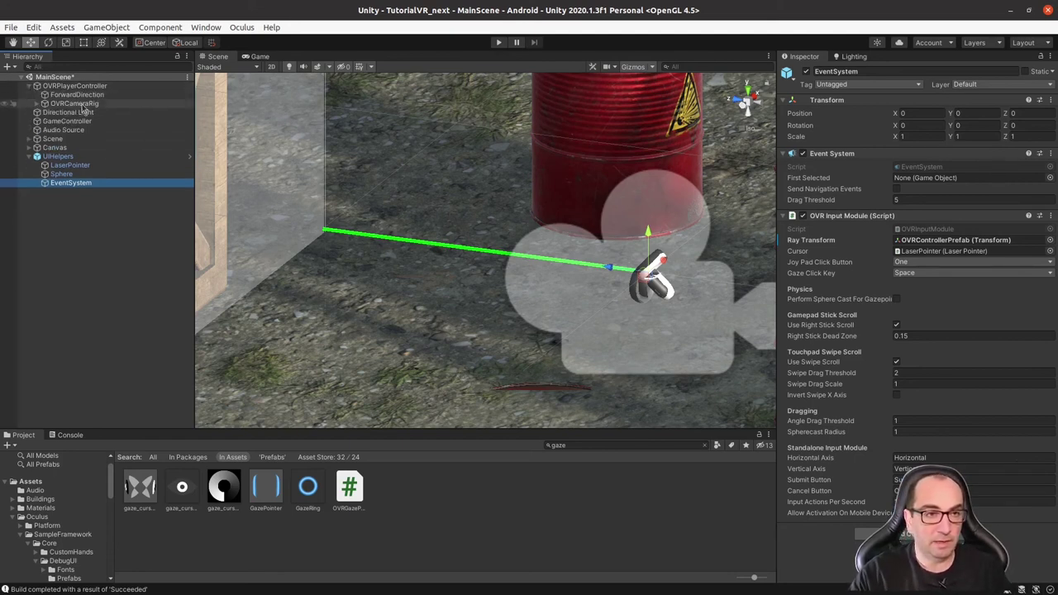
click(83, 104)
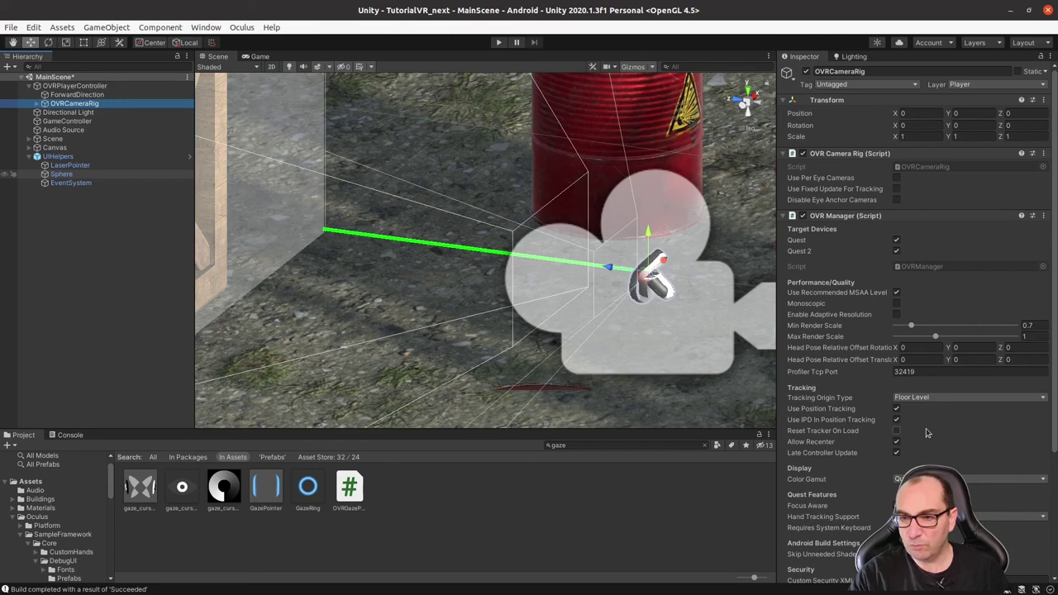
scroll(909, 330, down, 3)
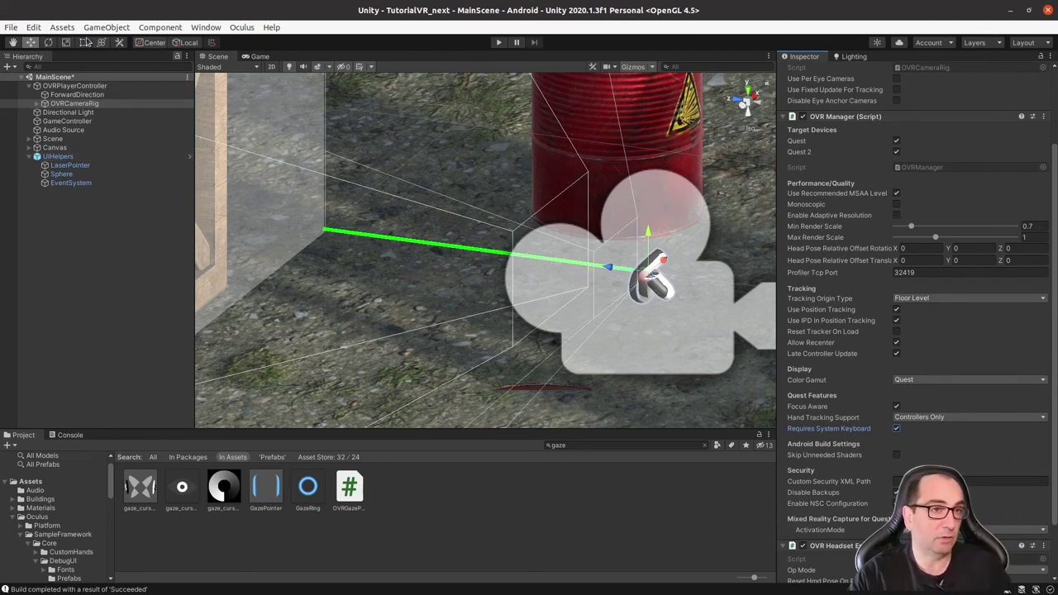
click(11, 28)
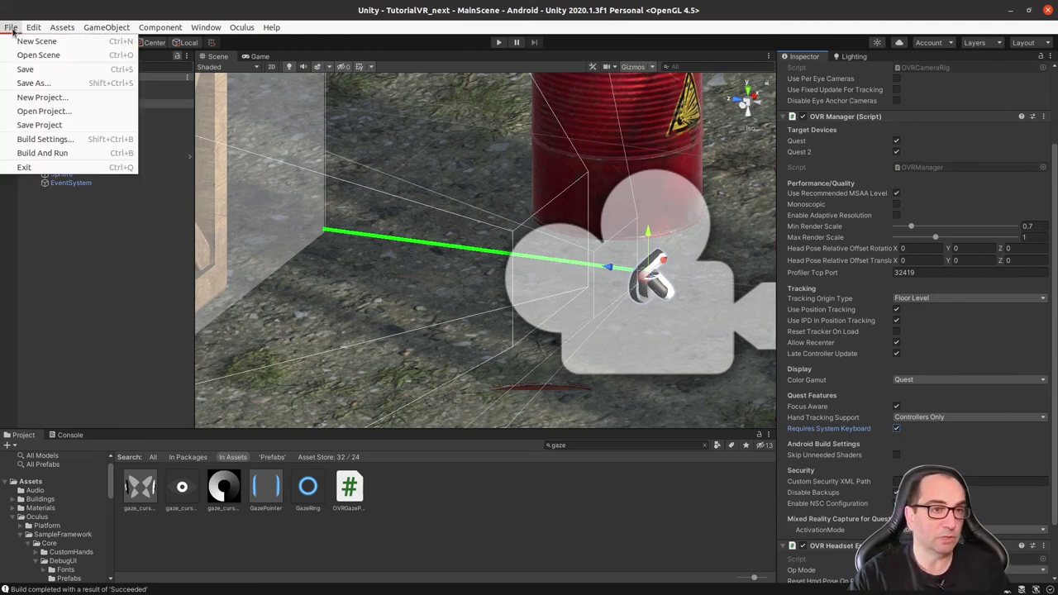
Start Build And Run again for the headset and acknowledge the USB debugging notice.
click(52, 150)
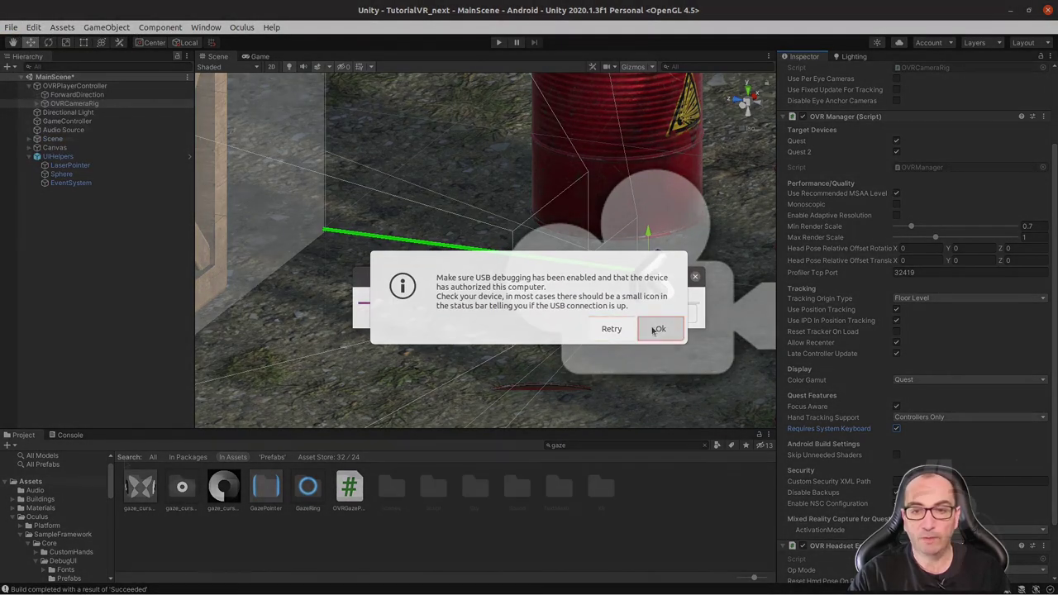
click(658, 329)
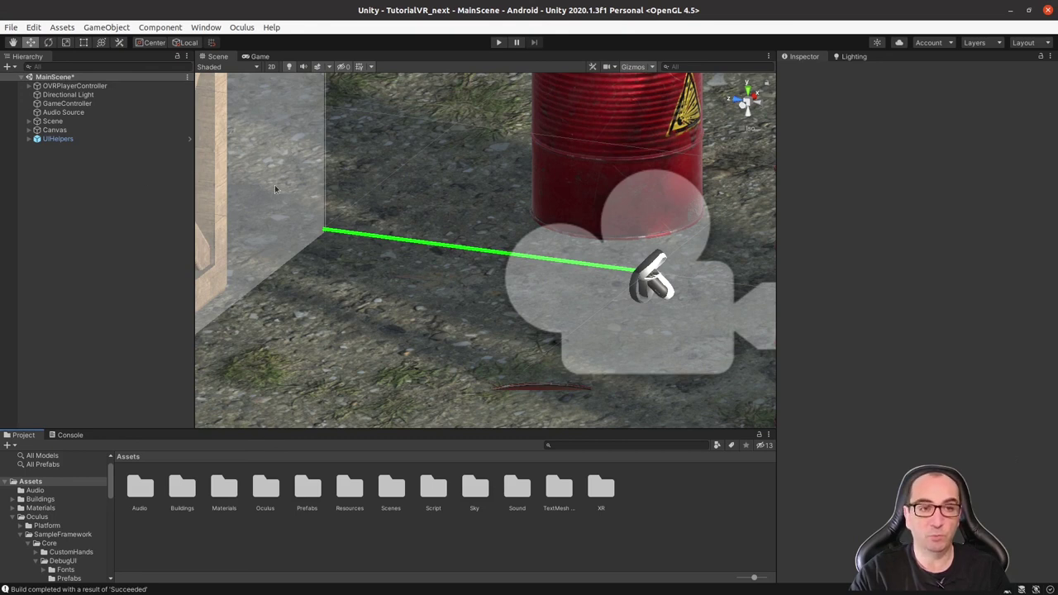
Select the UIHelpers EventSystem and review its Joy Pad Click Button choices, keeping One.
click(29, 139)
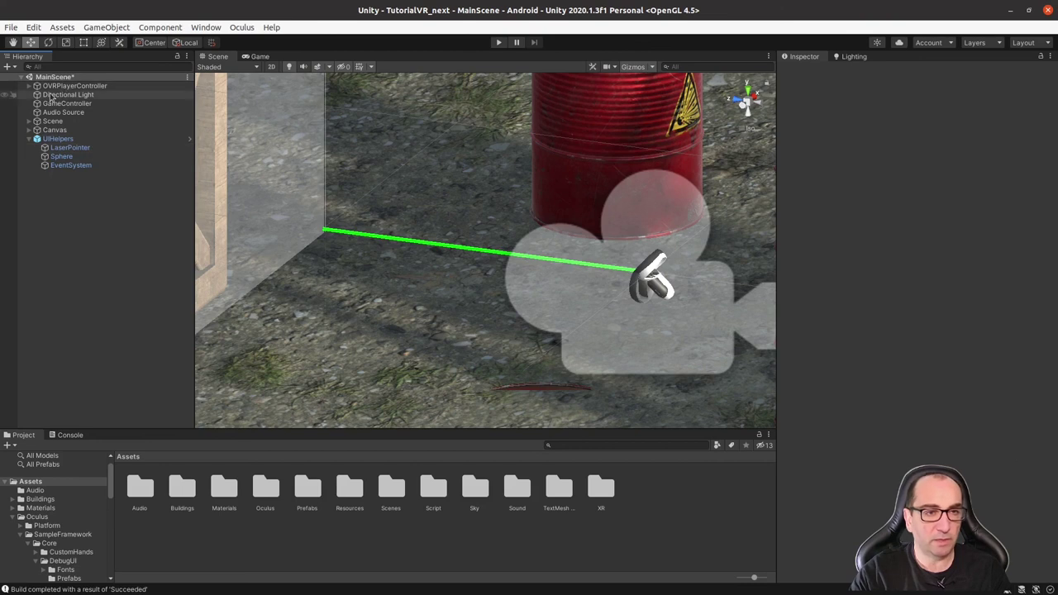
click(29, 130)
click(55, 130)
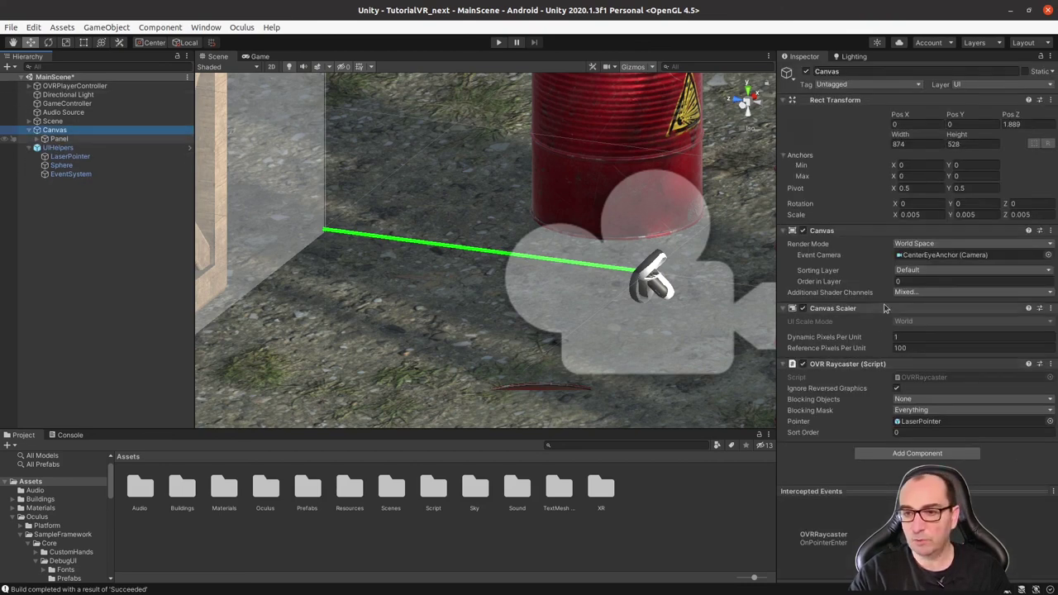
click(72, 175)
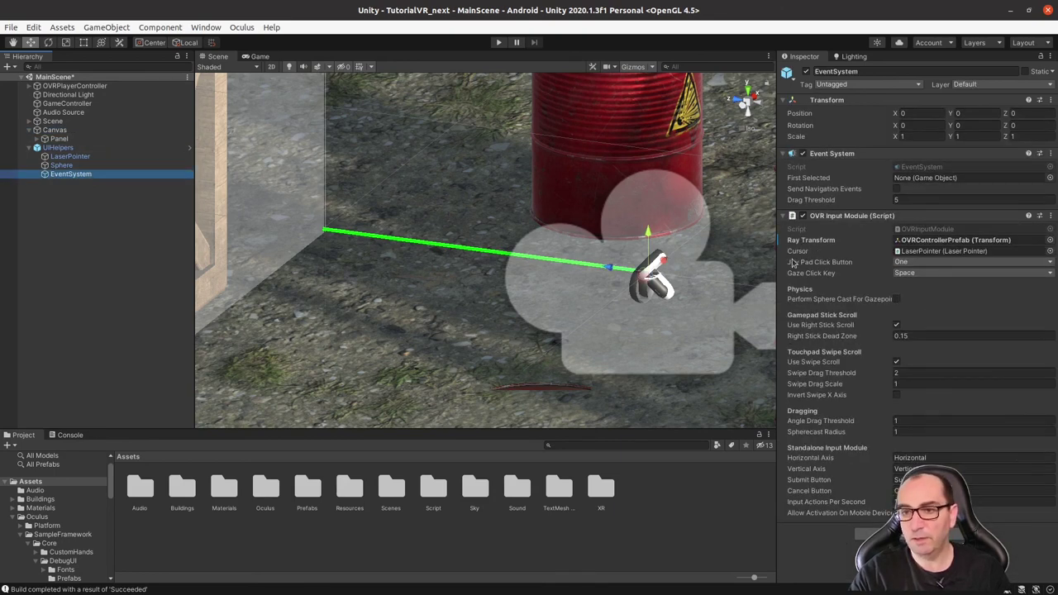
click(931, 262)
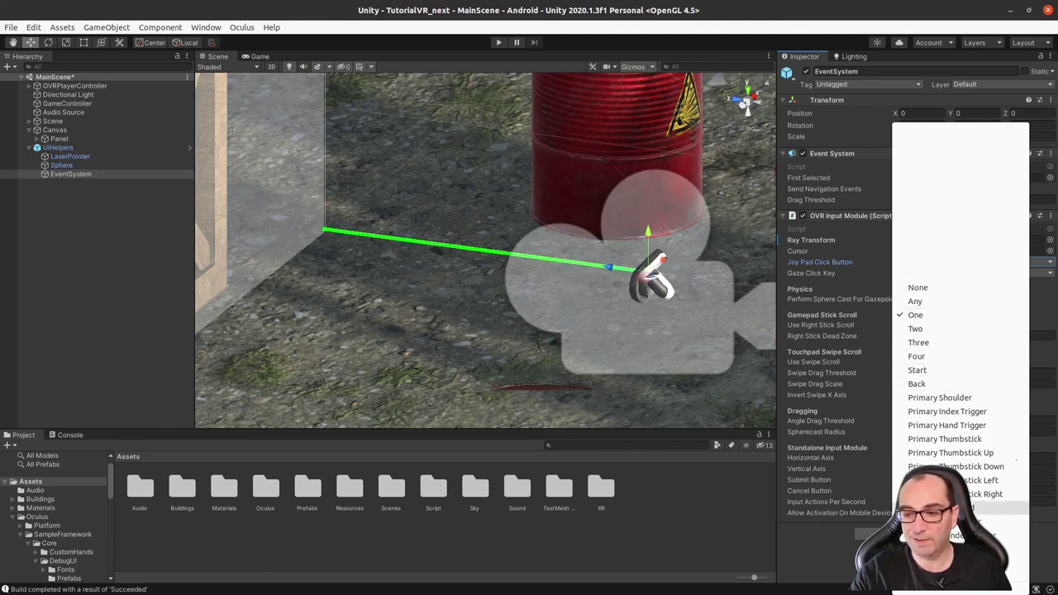
scroll(936, 293, down, 3)
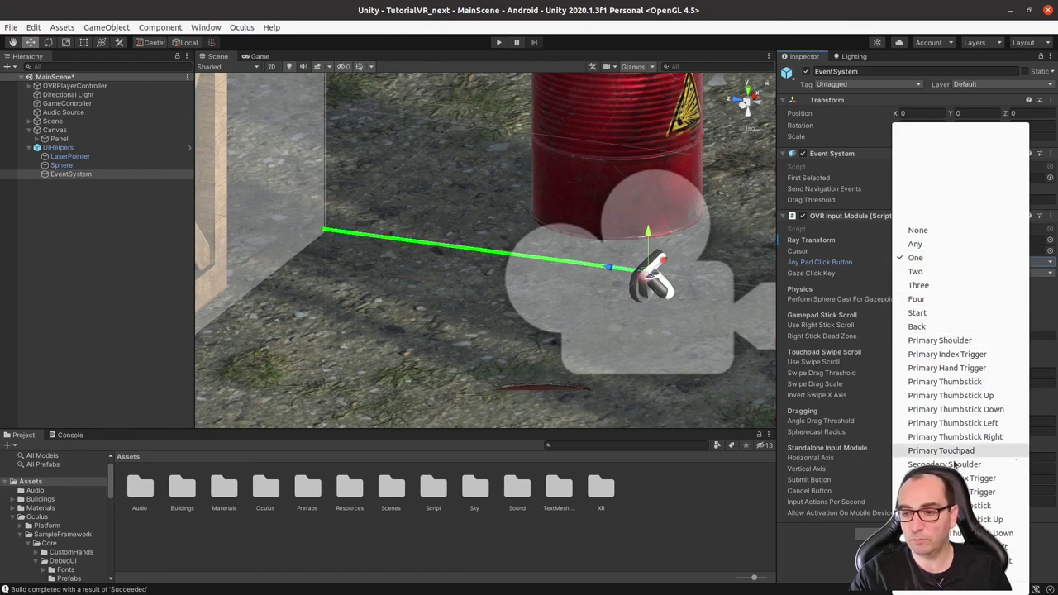
scroll(955, 535, down, 2)
scroll(955, 535, down, 3)
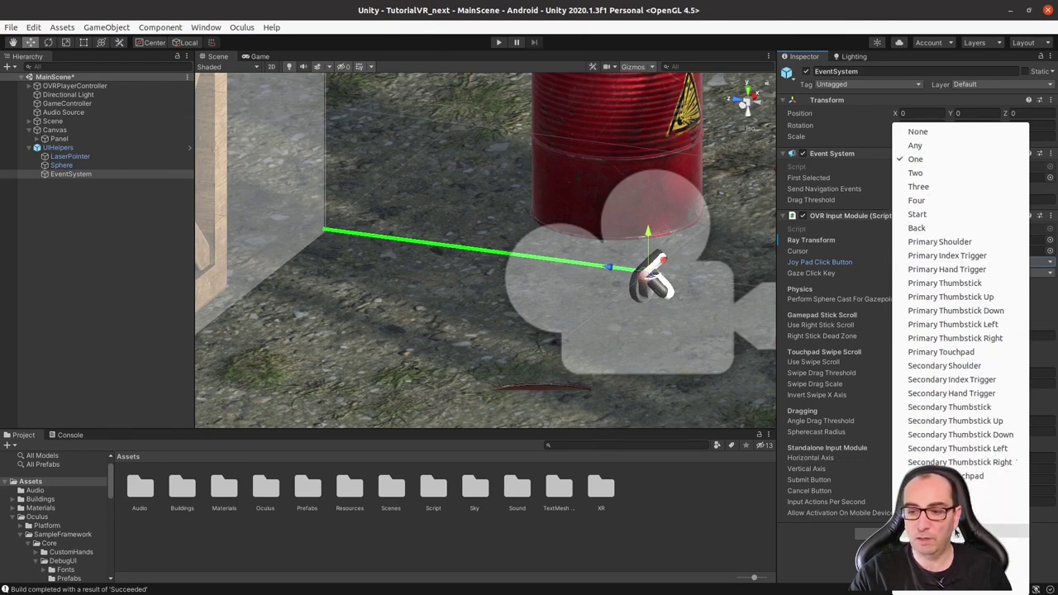
click(845, 253)
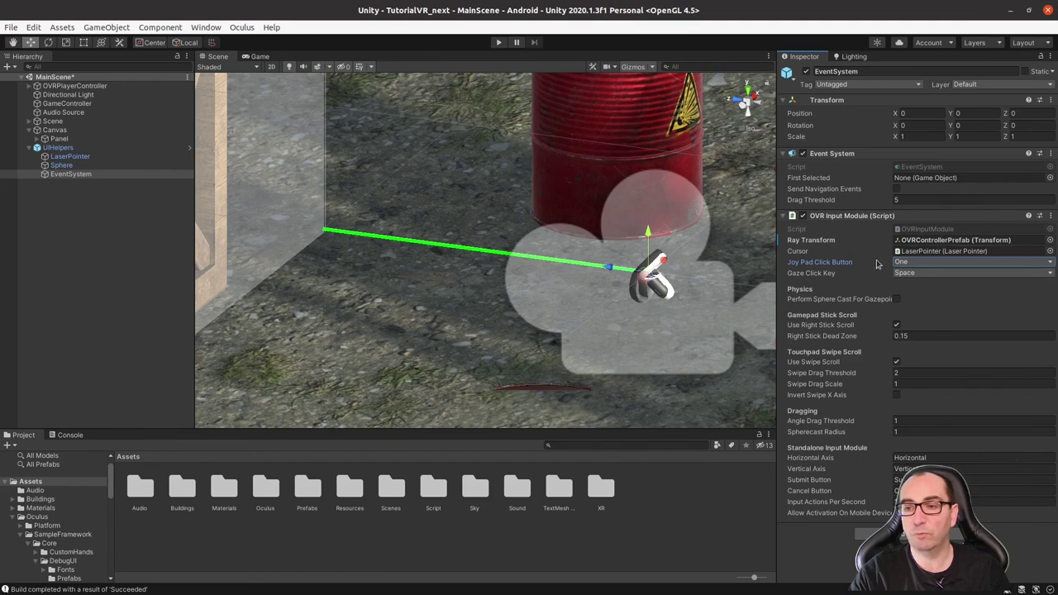